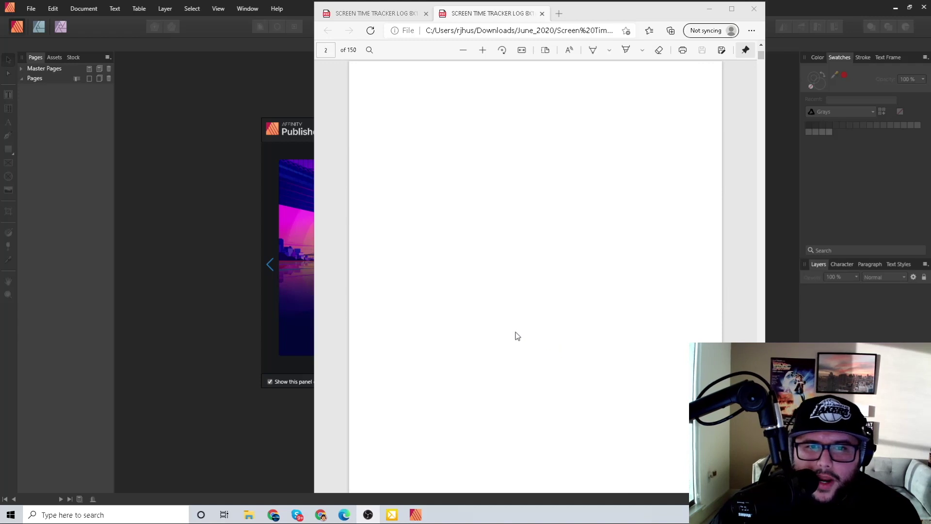
Scroll the PDF in Edge from page 2 down to the Spending Screen Time grid on page 5
scroll(557, 341, "down", 2)
scroll(534, 281, "down", 2)
scroll(543, 293, "down", 10)
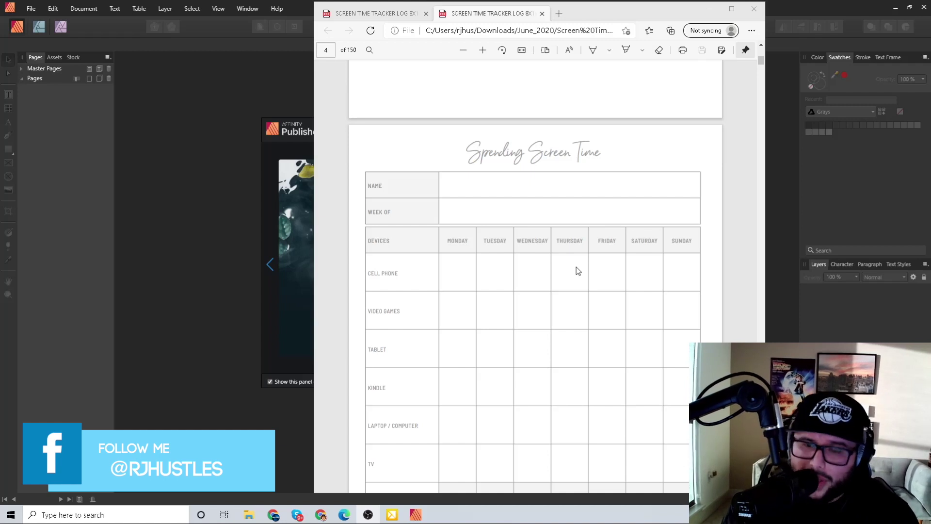
scroll(558, 265, "down", 7)
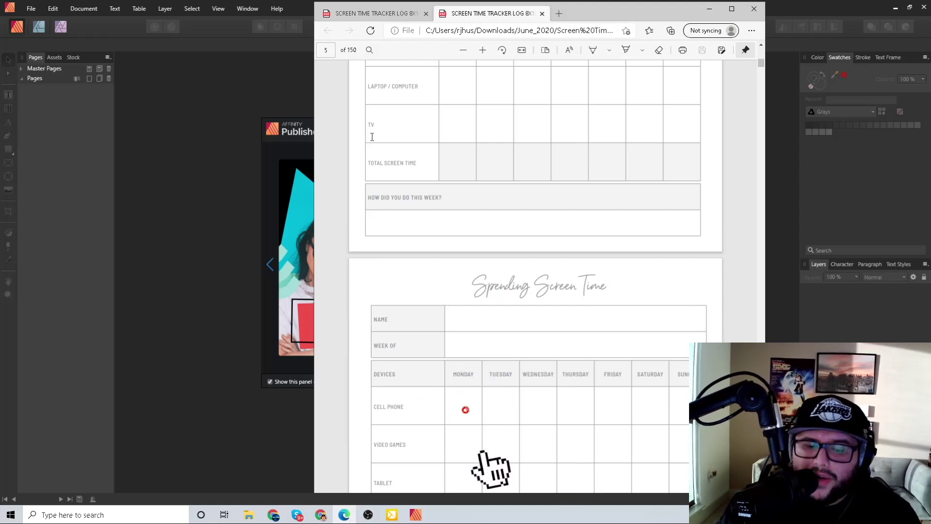
On the KDP cover templates page, choose 8 x 10 in trim, 150 pages and White paper
mouse_move(273, 513)
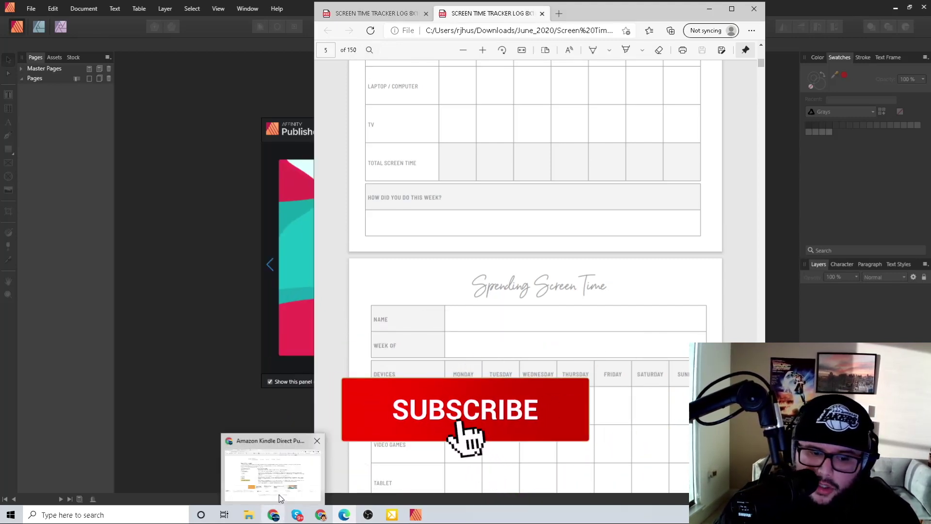
left_click(279, 495)
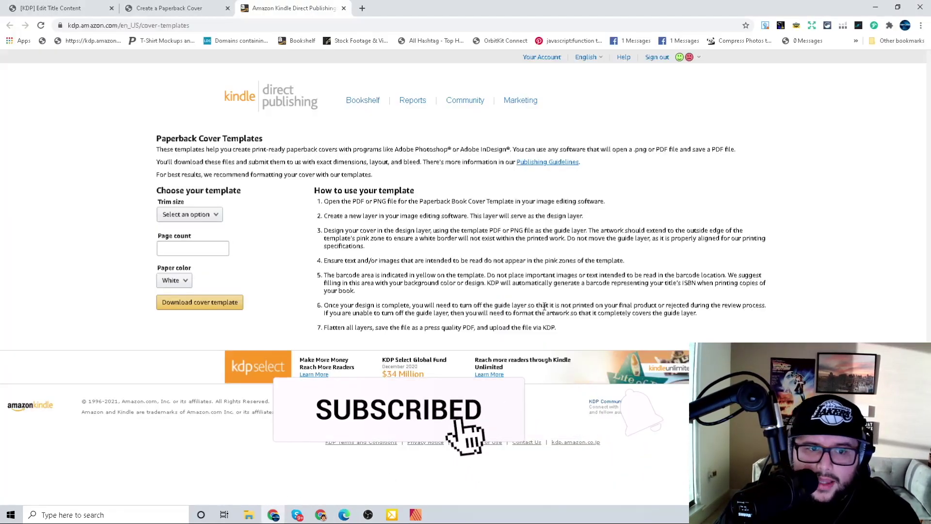
left_click(194, 218)
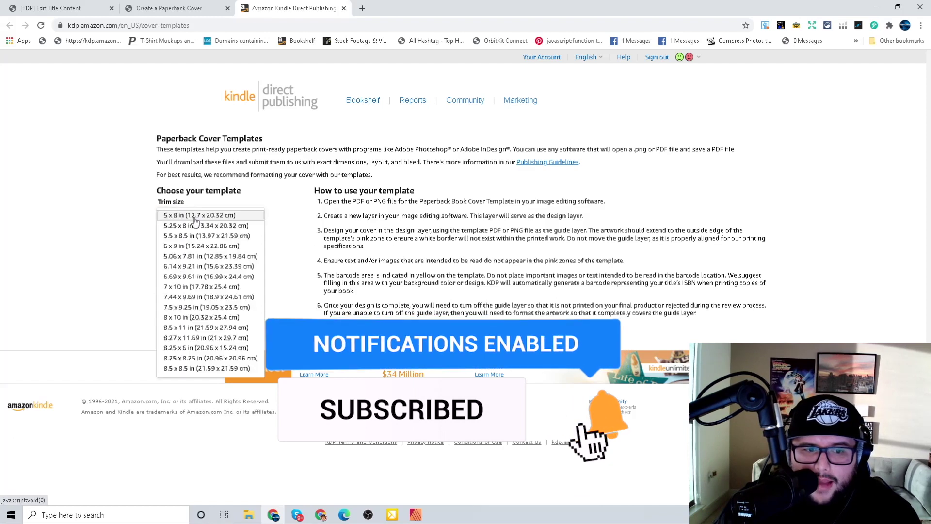
left_click(192, 317)
left_click(199, 249)
type("150")
left_click(183, 282)
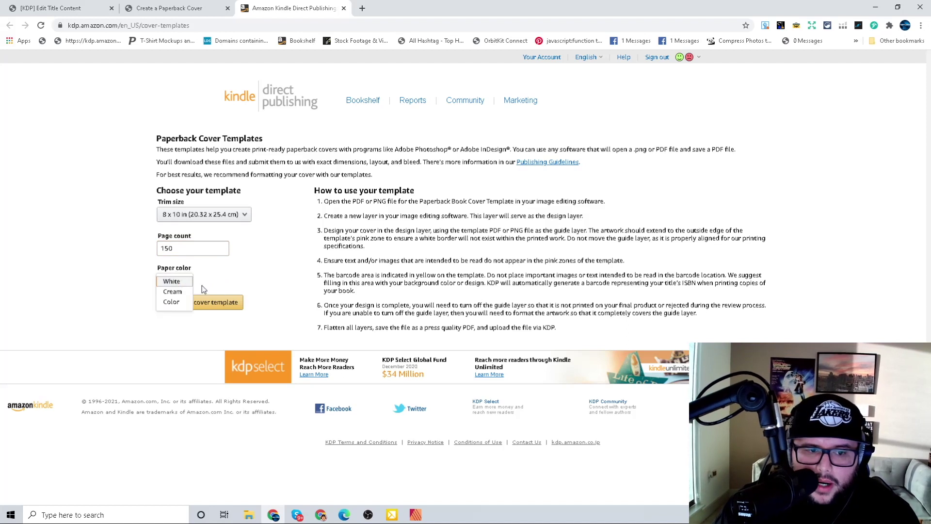
left_click(173, 281)
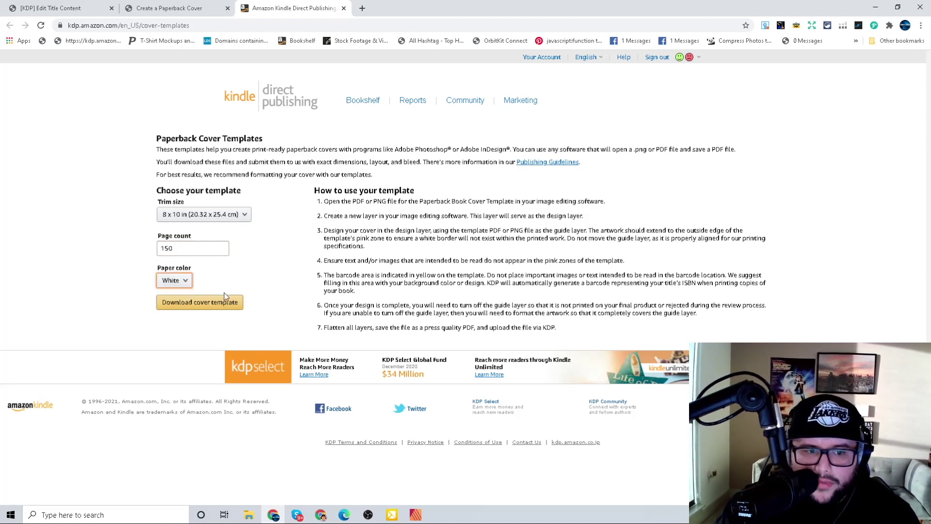
Correct the page count back to 150 and download the cover template zip
left_click(194, 248)
double_click(162, 248)
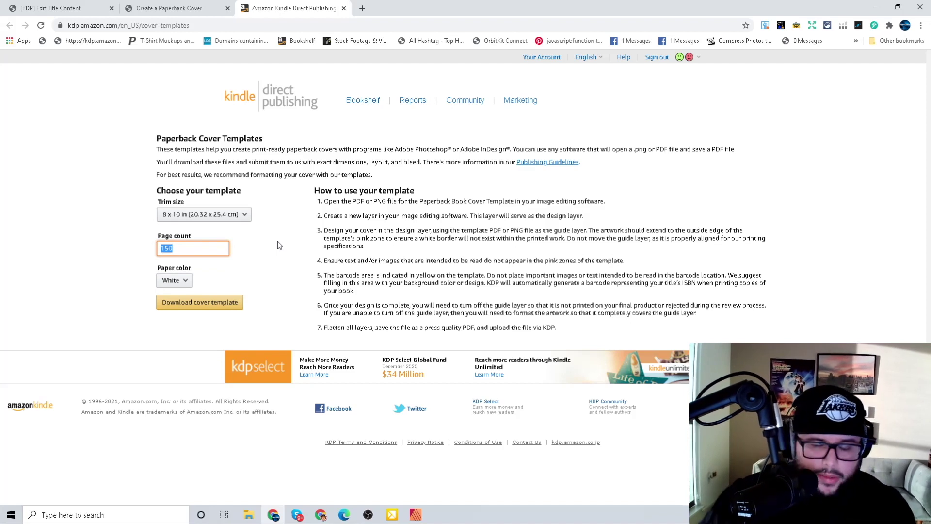
type("145")
key("BackSpace")
key("BackSpace")
type("50")
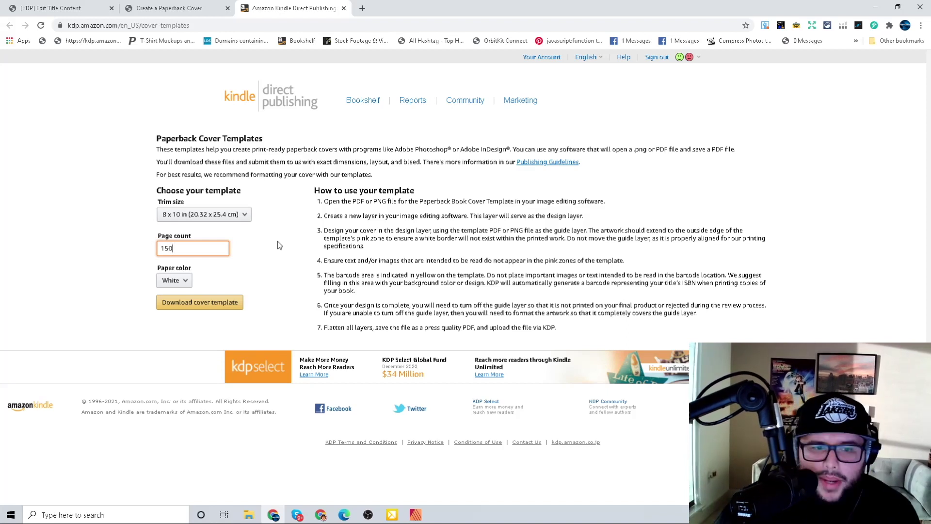
left_click(229, 307)
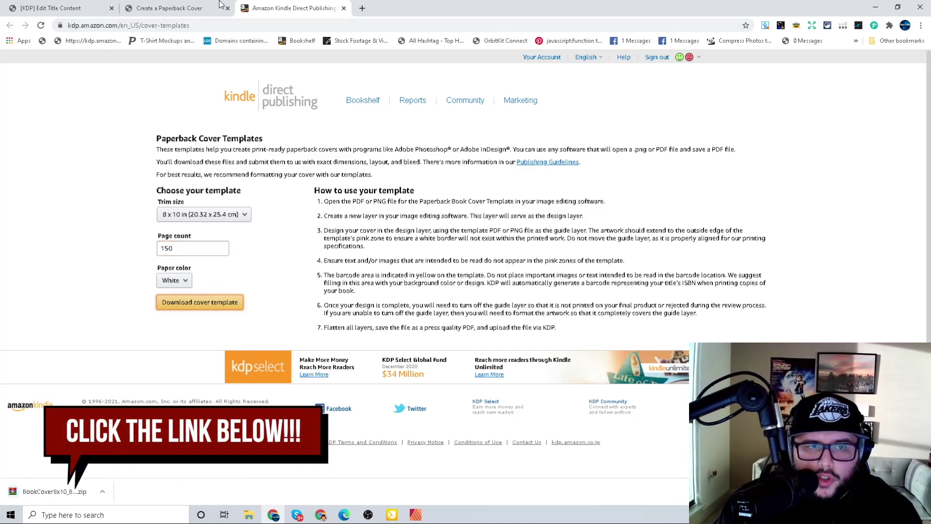
Go to the Create a Paperback Cover help page and scroll to the Setting your cover size diagram
left_click(170, 7)
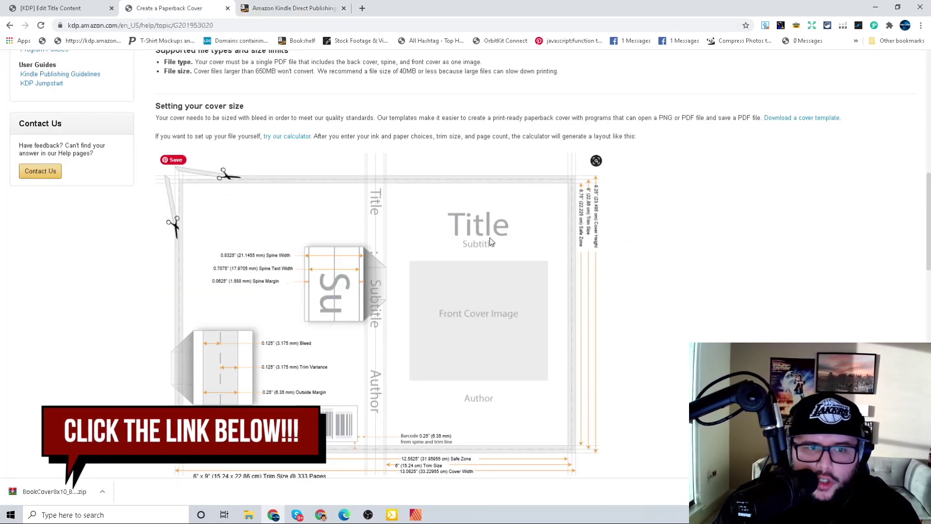
scroll(593, 264, "up", 7)
scroll(596, 265, "up", 2)
scroll(620, 262, "down", 8)
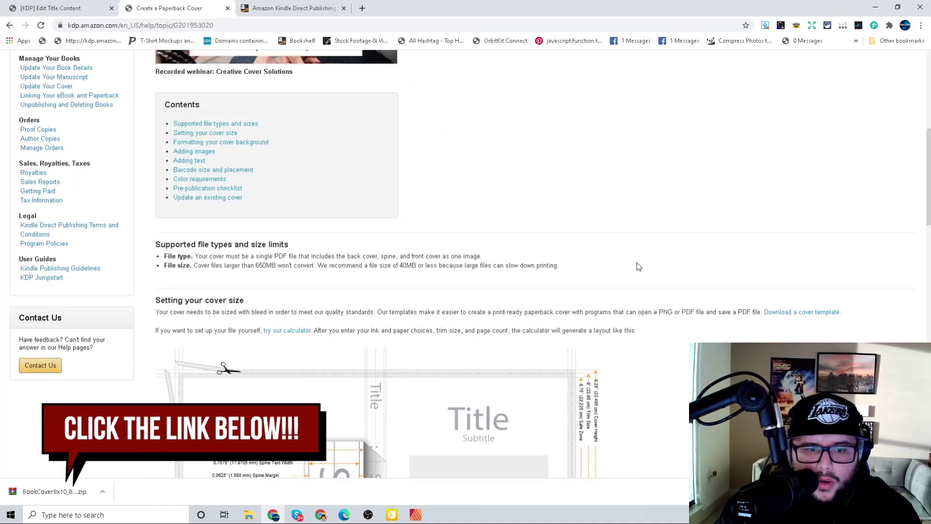
scroll(531, 266, "down", 2)
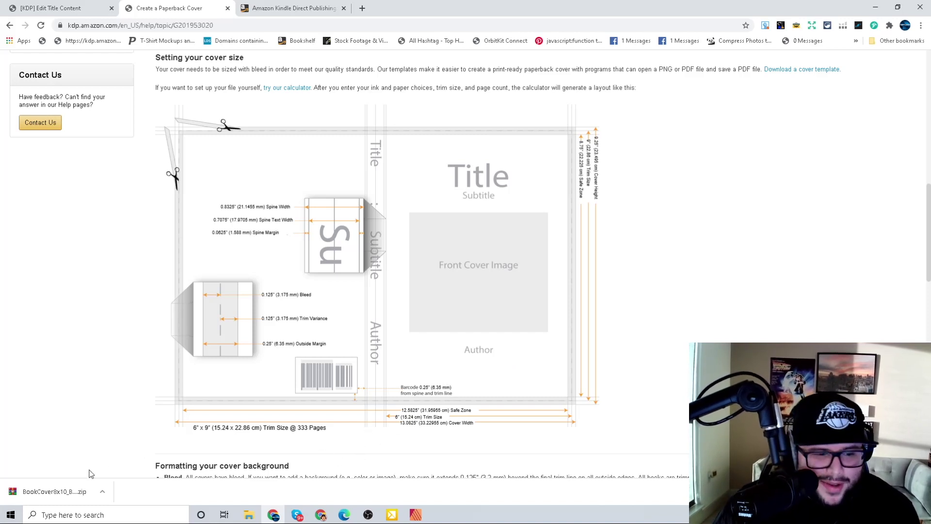
Extract the 8x10_BW_150 folder from the downloaded template zip in WinRAR
left_click(48, 498)
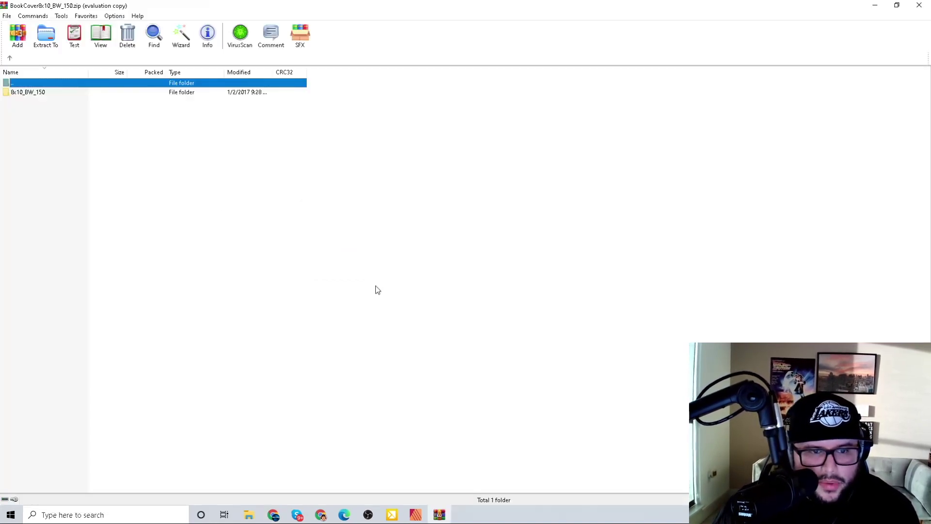
right_click(62, 93)
left_click(516, 258)
left_click(45, 36)
left_click(493, 356)
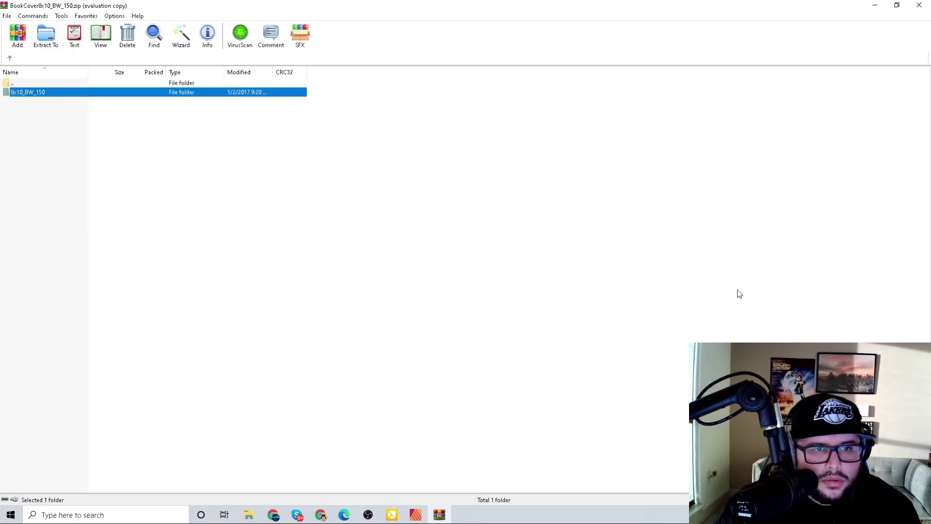
Minimise WinRAR and bring Affinity Publisher to the front
left_click(873, 6)
left_click(293, 9)
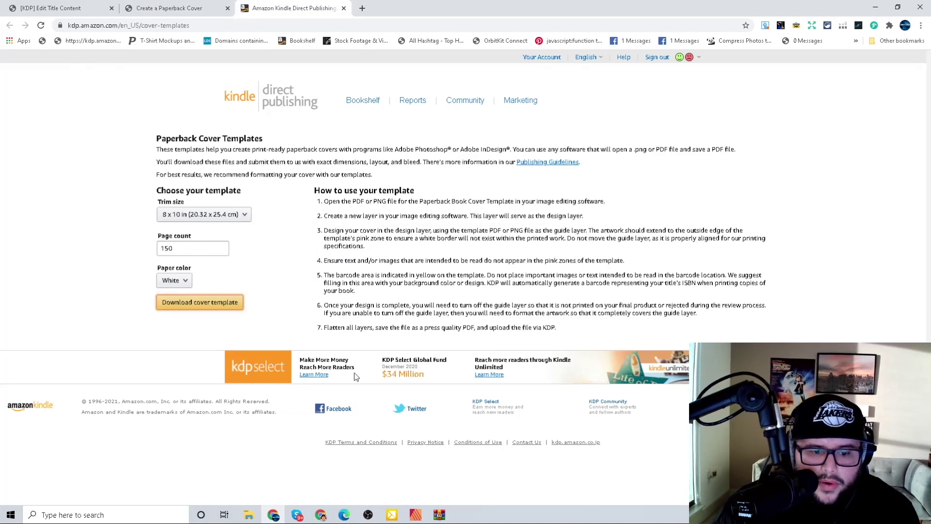
mouse_move(421, 519)
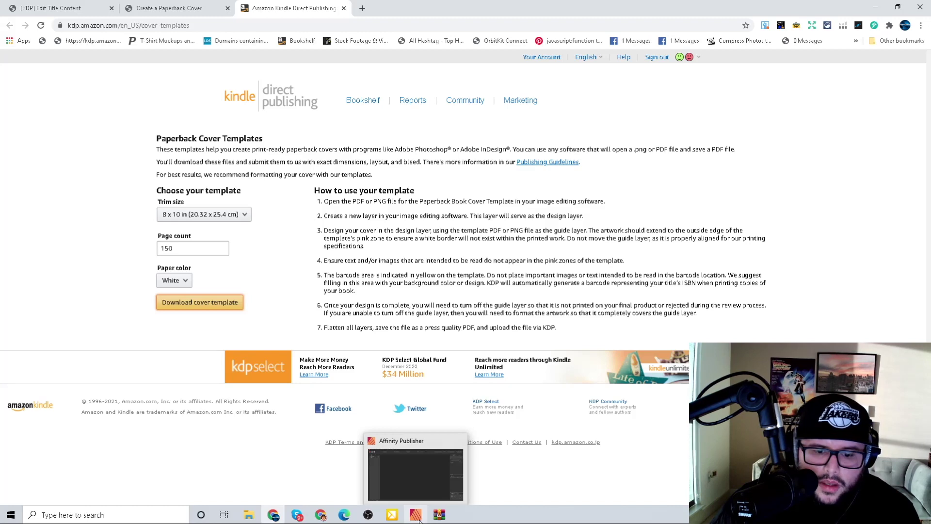
left_click(420, 520)
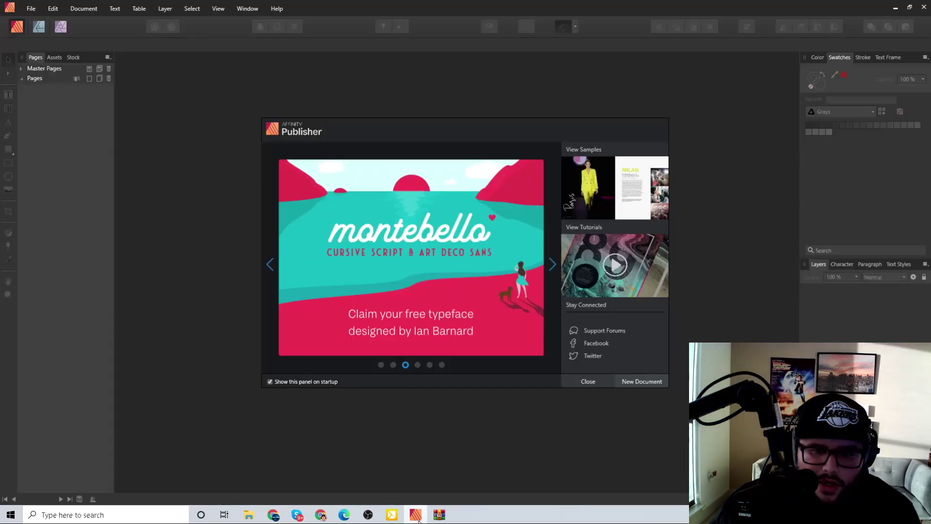
Open Downloads > BookCover8x10_BW_150 > 8x10_BW_150 and view 8x10_BW_150.png in Photos
left_click(248, 514)
left_click(300, 178)
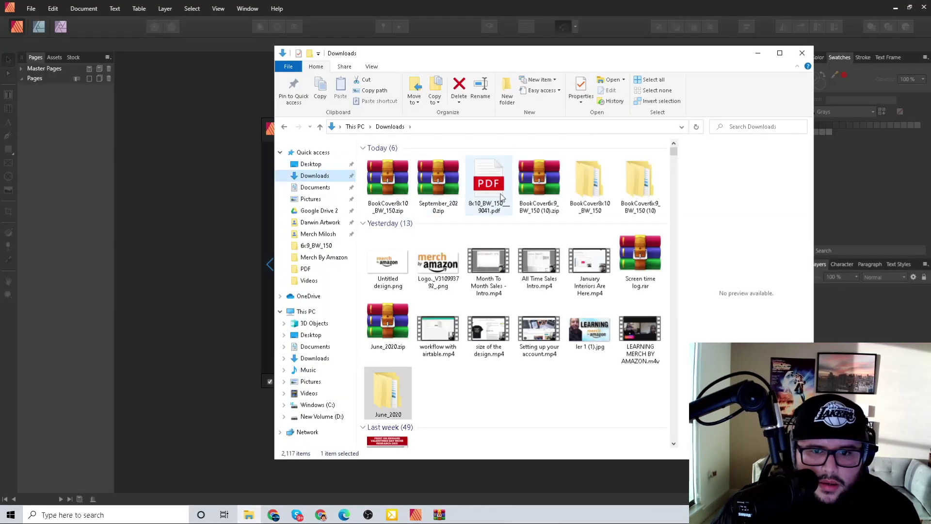
double_click(590, 186)
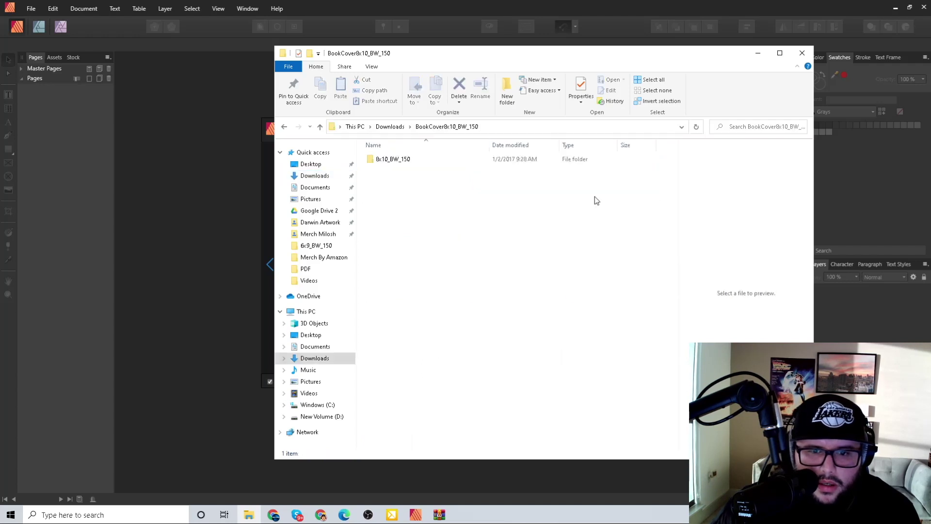
double_click(446, 158)
left_click(445, 185)
double_click(445, 185)
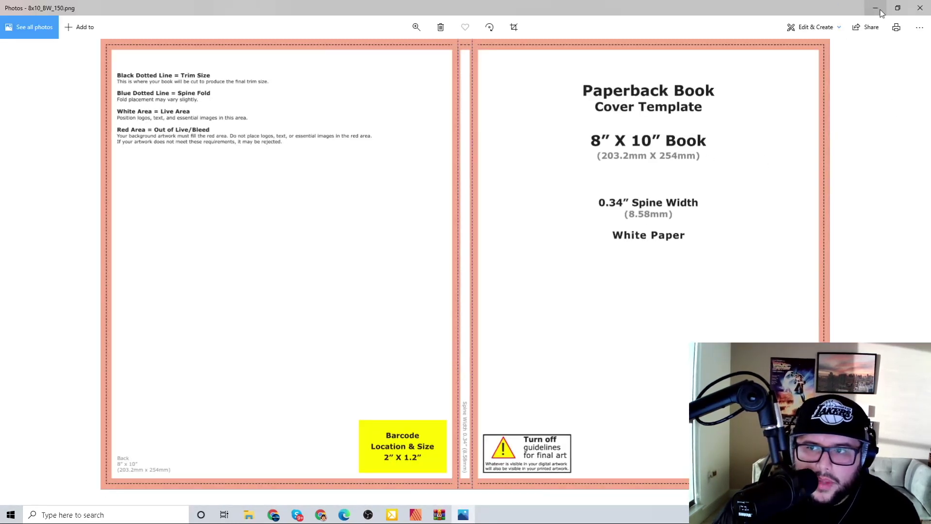
Launch Calculator through a 'cal' search and bring the 8x10_BW_150.png template back to the front
left_click(177, 515)
type("cal")
key("Return")
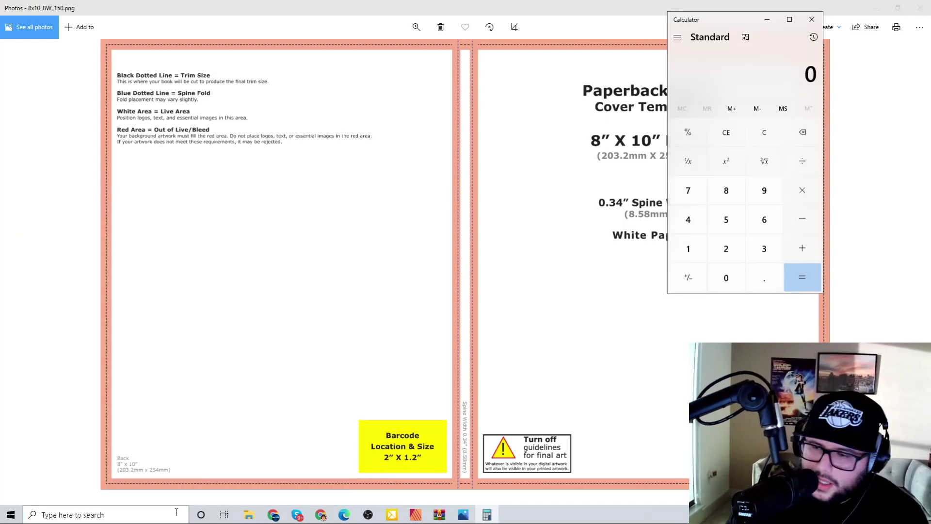
left_click(878, 7)
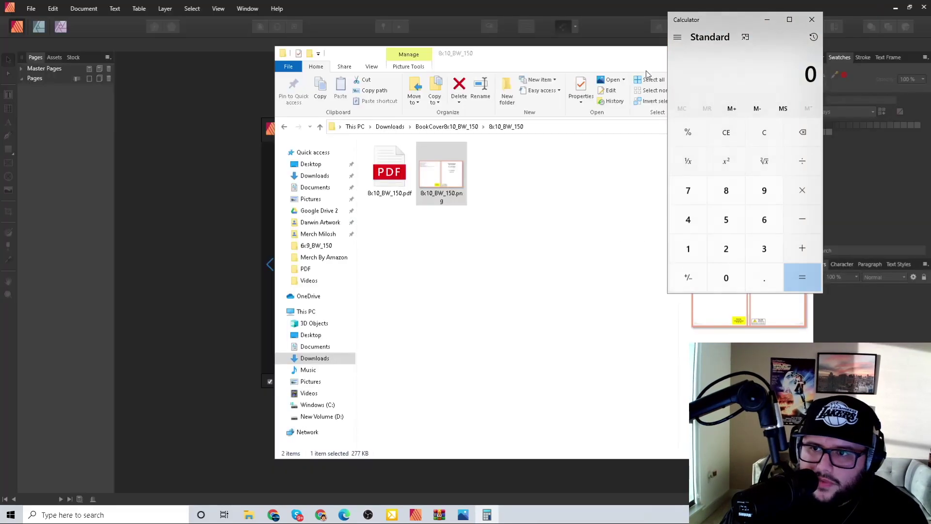
left_click(584, 59)
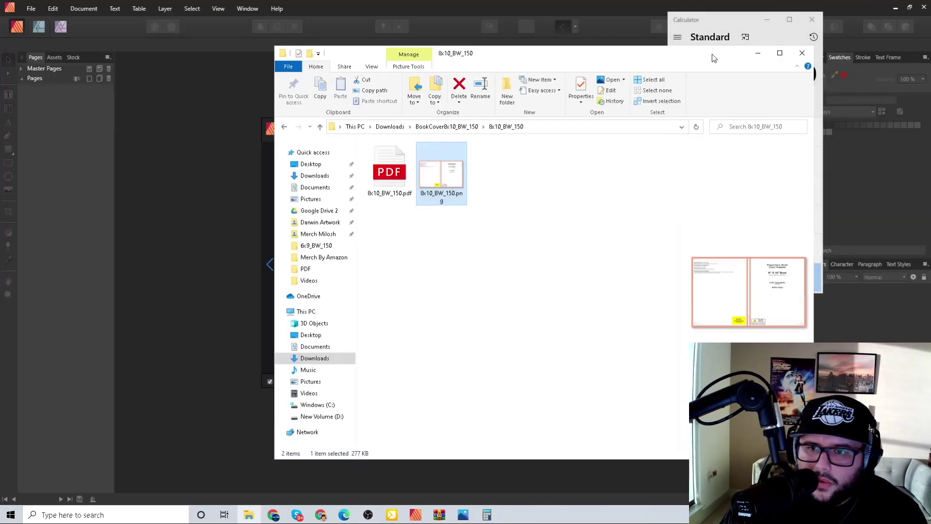
left_click(757, 53)
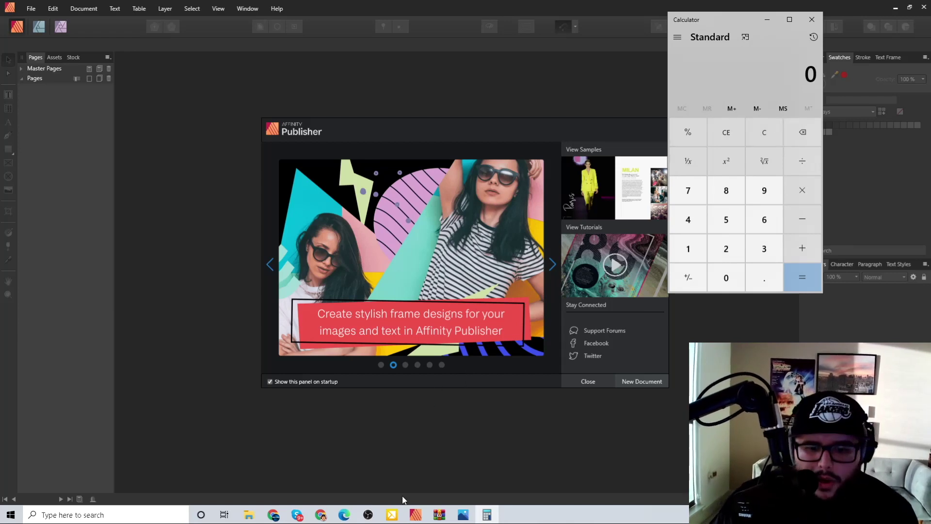
left_click(462, 520)
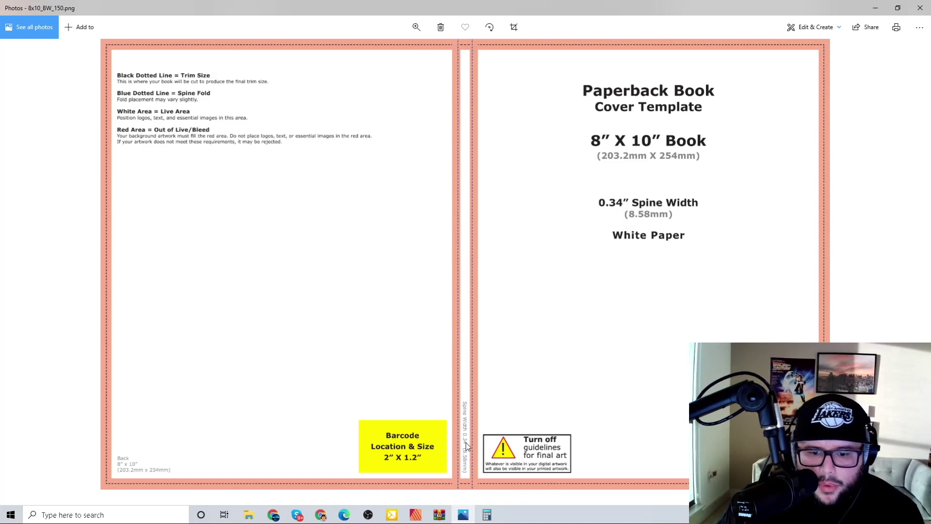
mouse_move(487, 518)
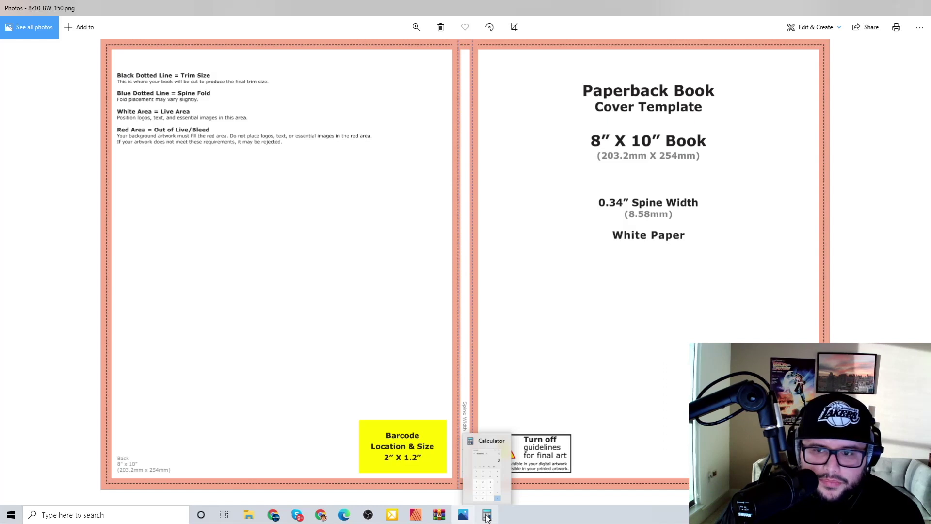
Add 8 + 0.125 + 8 + 0.125 + 0.34 in Calculator, giving a 16.59 in cover width
left_click(487, 518)
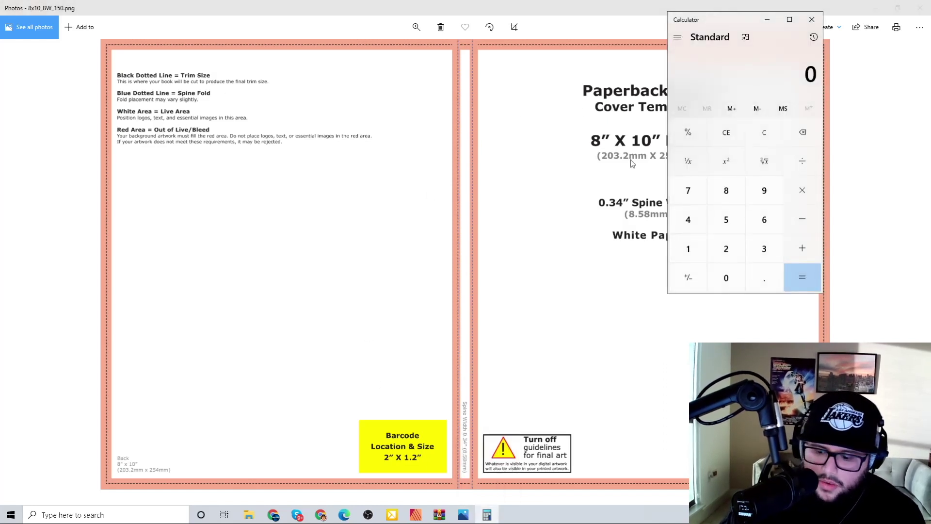
key("8")
key("plus")
type(".125")
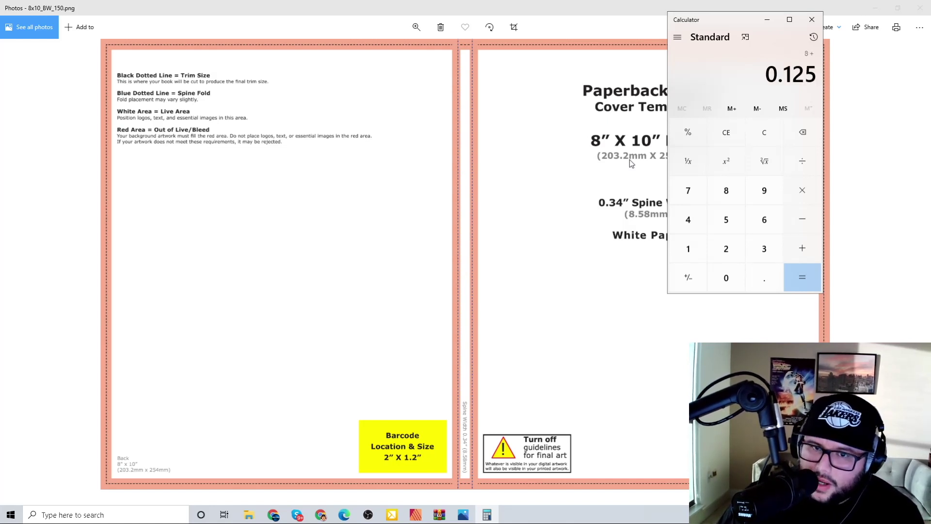
key("Return")
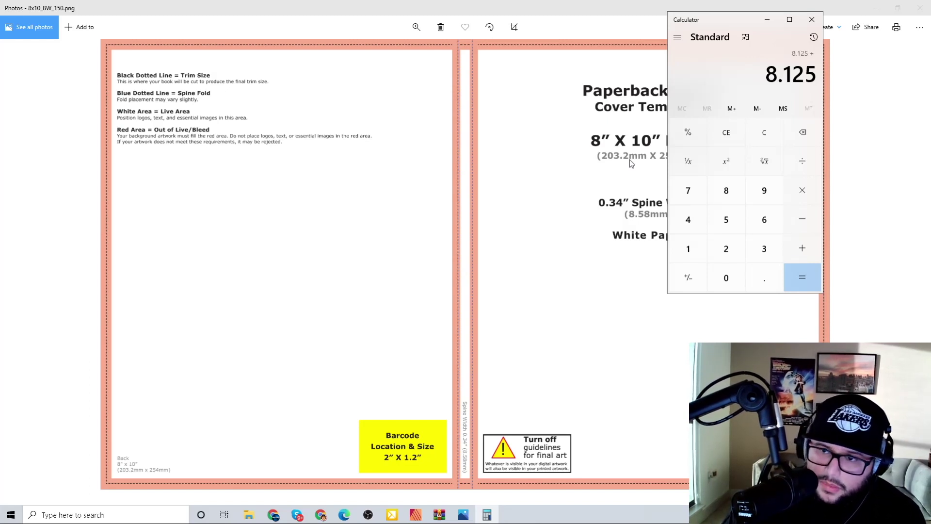
type("8")
key("plus")
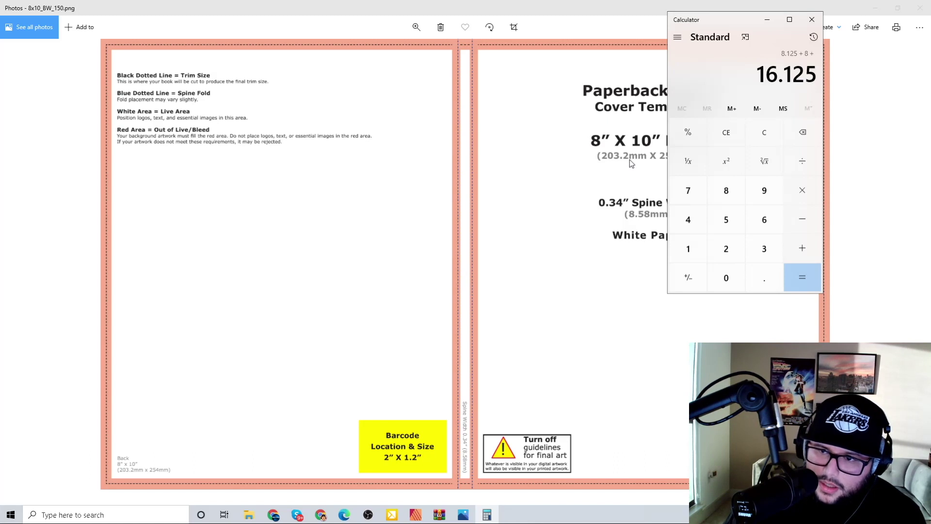
type(".125")
key("Return")
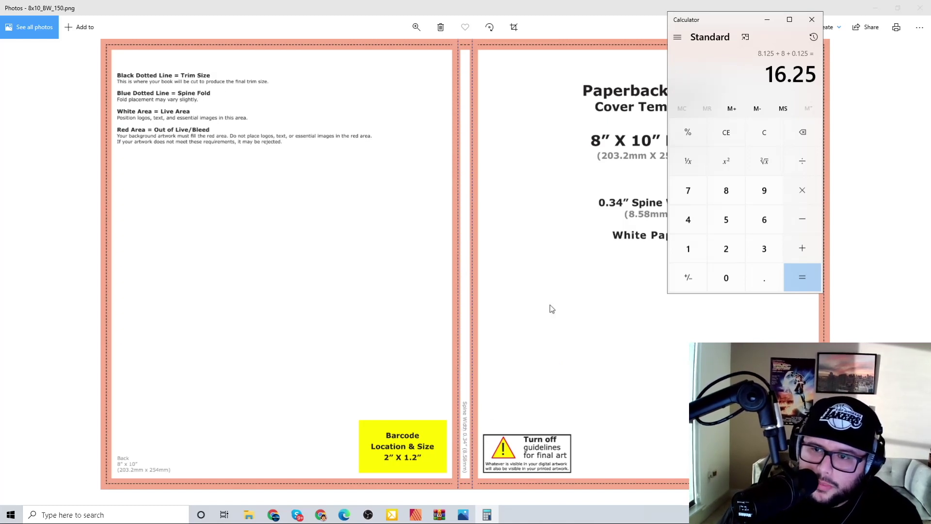
type("+.34")
key("Return")
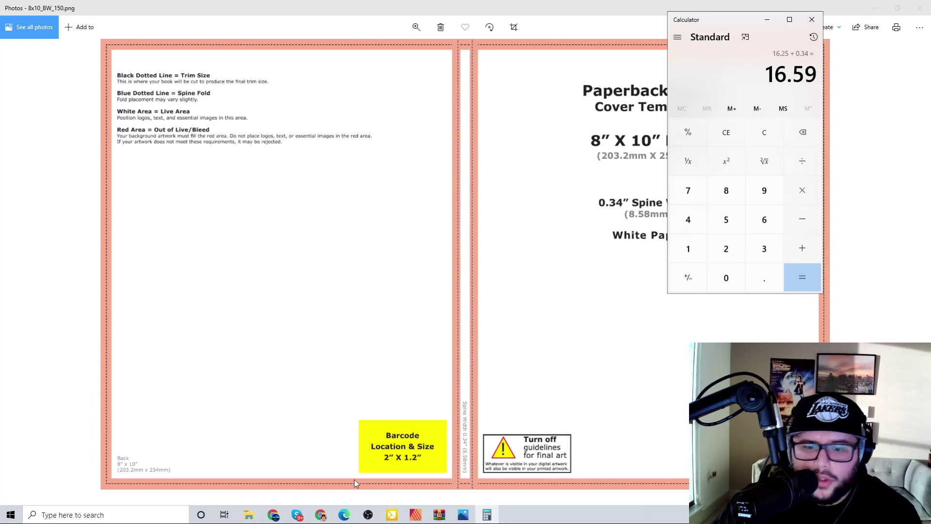
Start a new Affinity Publisher document and enter a 16.59 in page width from the Calculator result
left_click(416, 515)
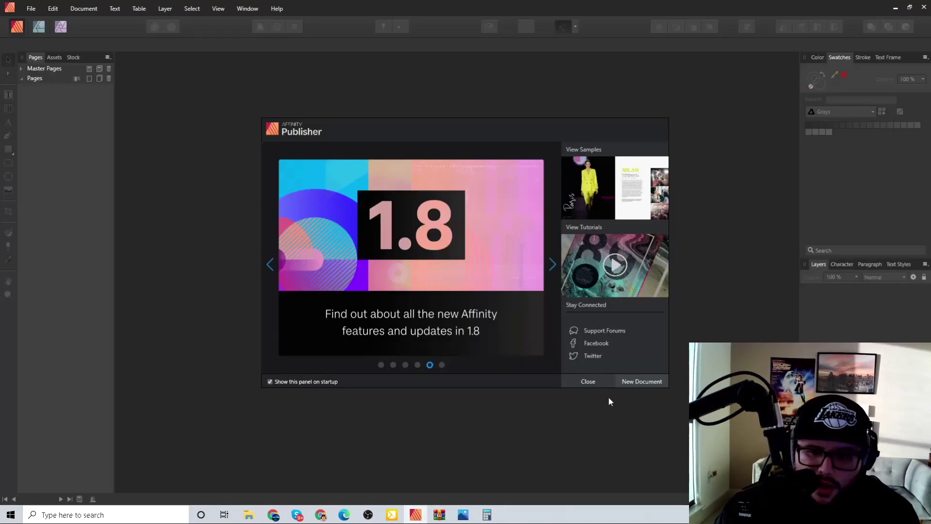
left_click(637, 382)
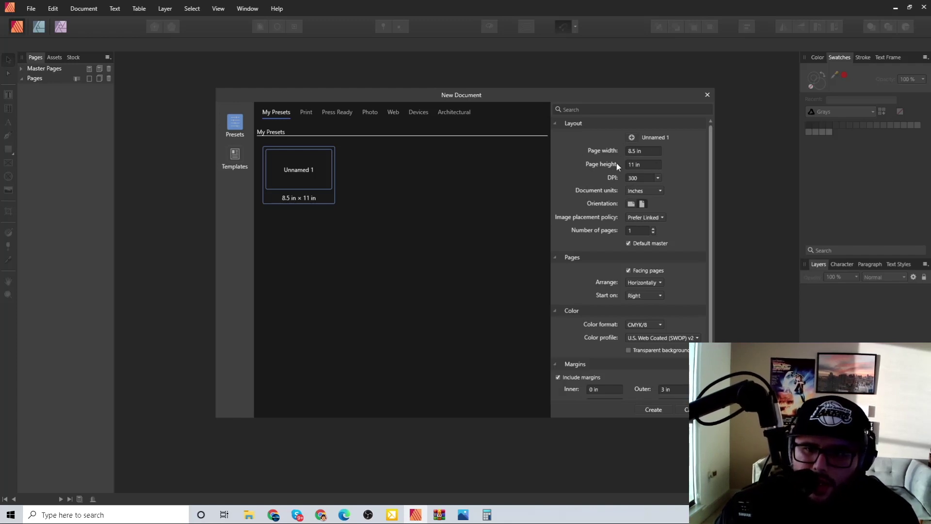
left_click(649, 152)
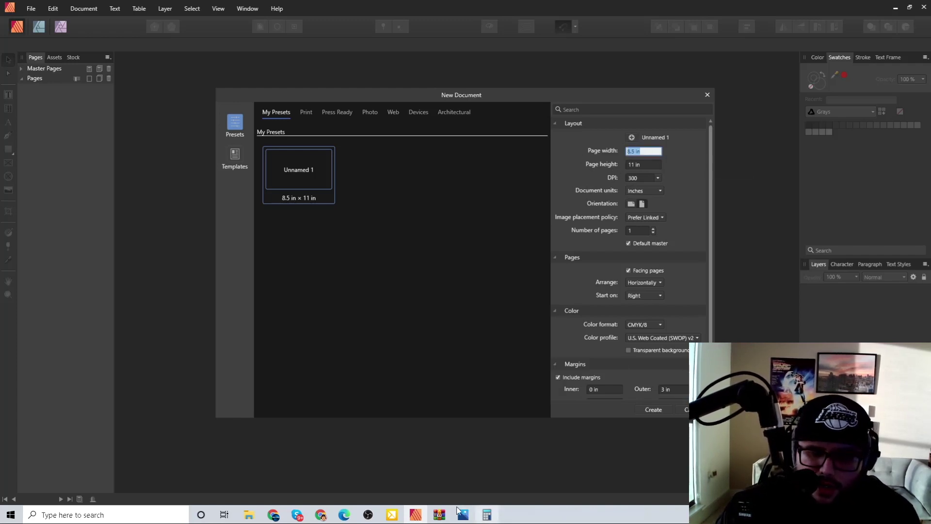
left_click(489, 517)
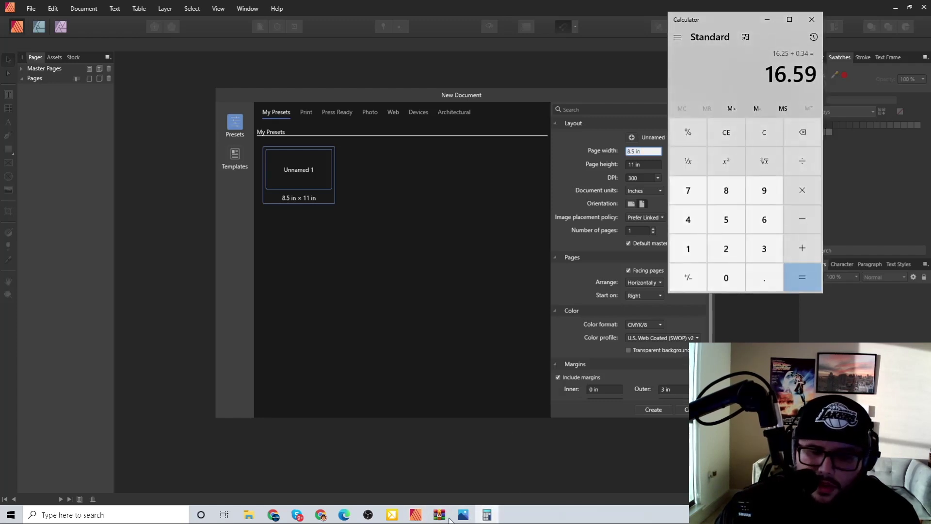
left_click(461, 517)
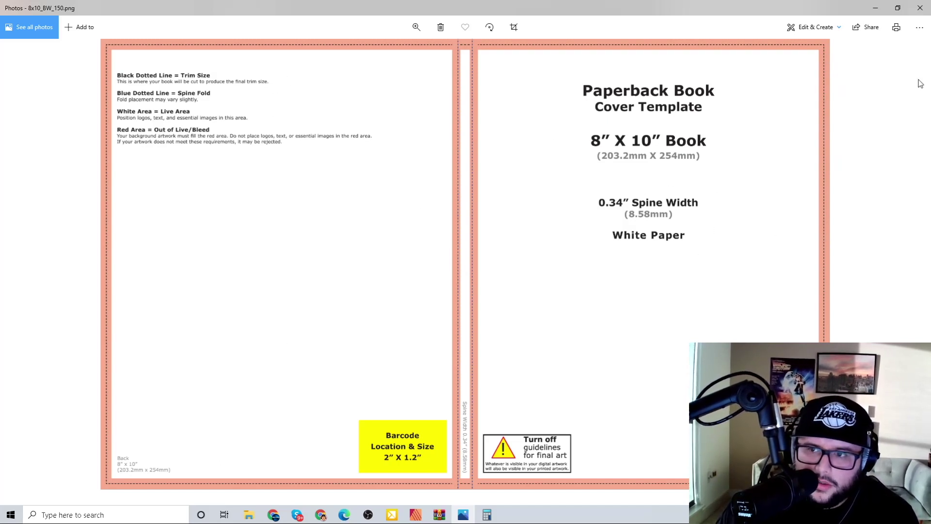
left_click(875, 7)
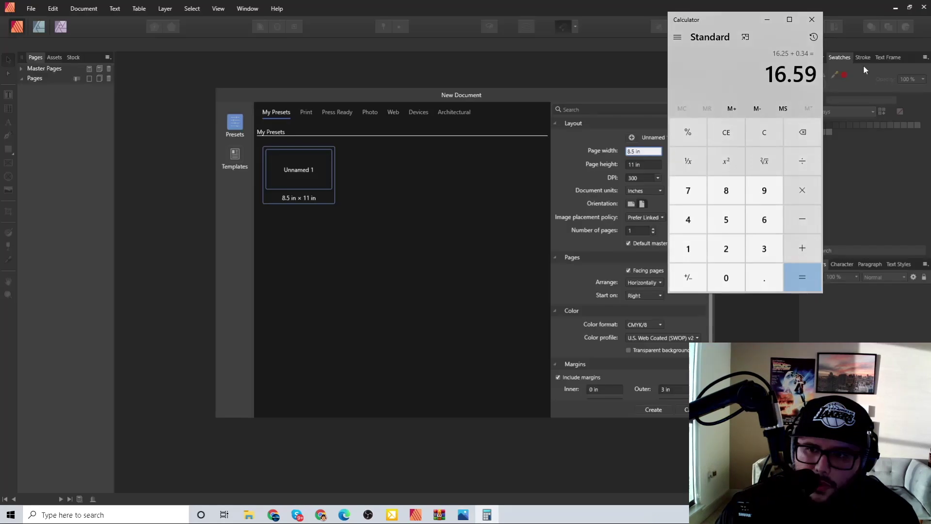
left_click(641, 152)
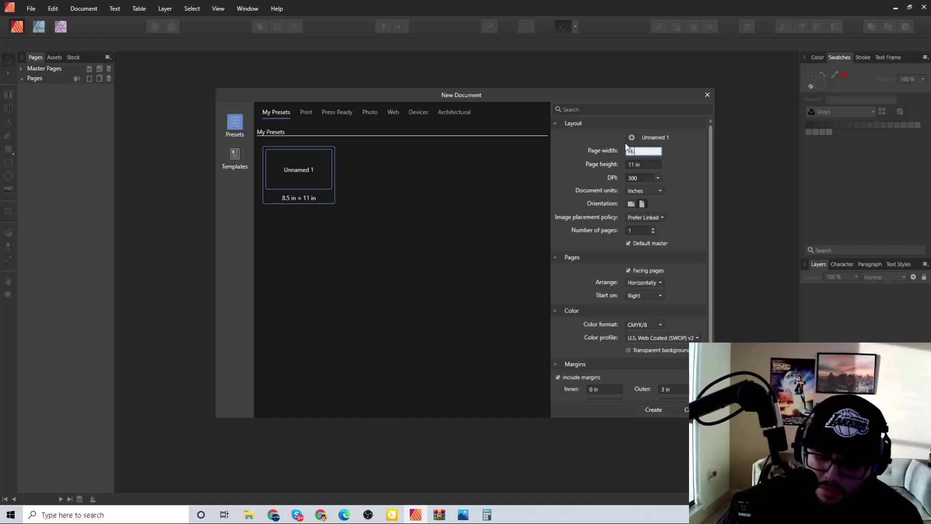
left_click(692, 150)
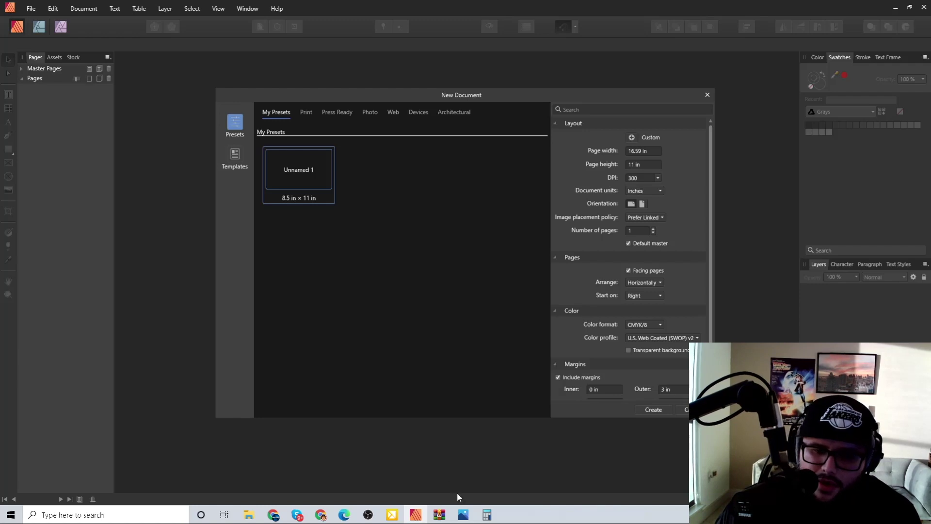
mouse_move(469, 517)
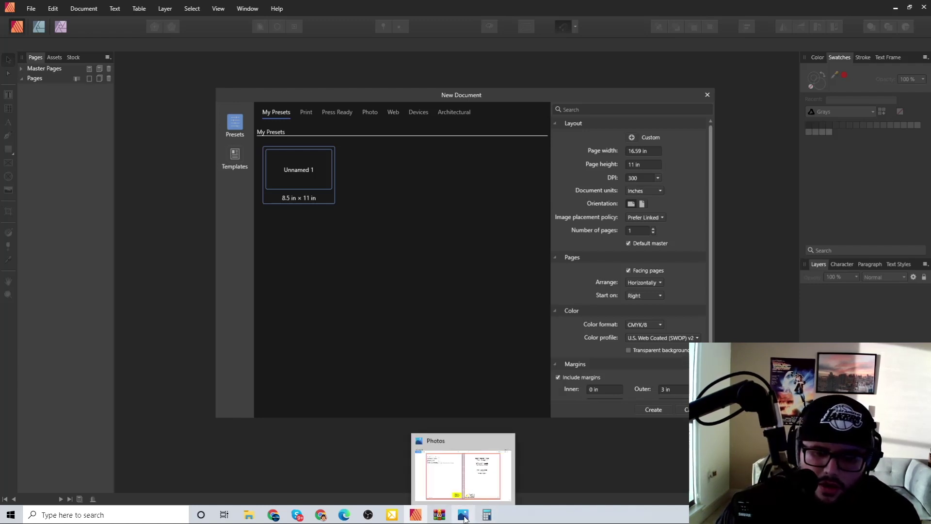
Work out 10 + 0.125 + 0.125 = 10.25 and set the page height to 10.25 in
left_click(468, 443)
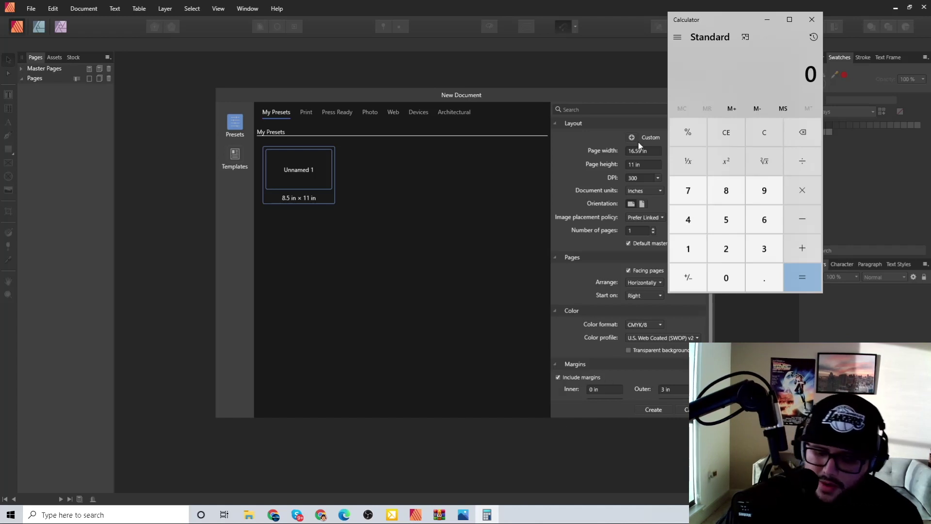
type("10 + 0.125")
key("Return")
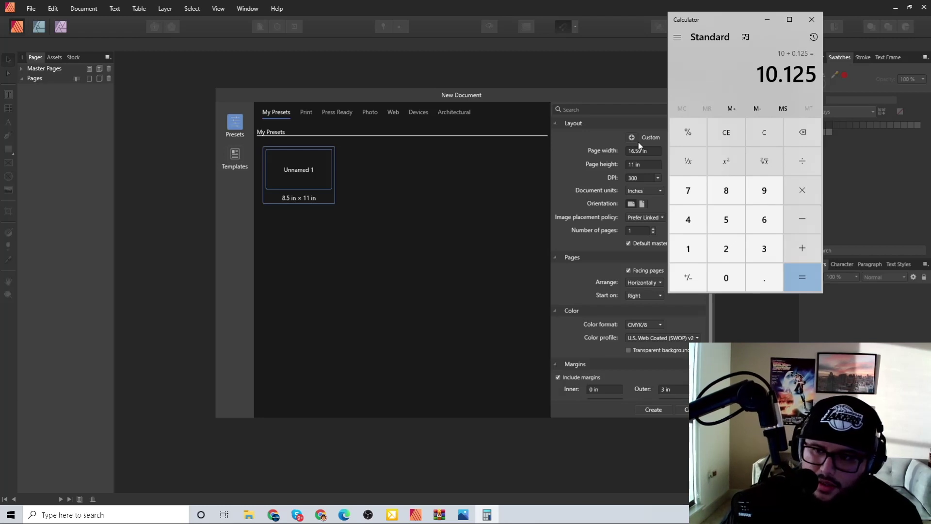
type("+ 0.1")
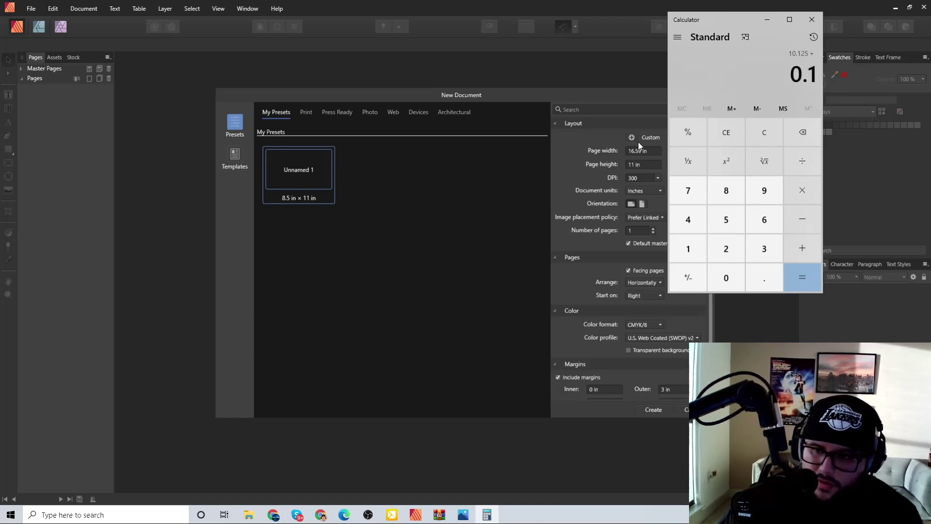
type("25")
key("Return")
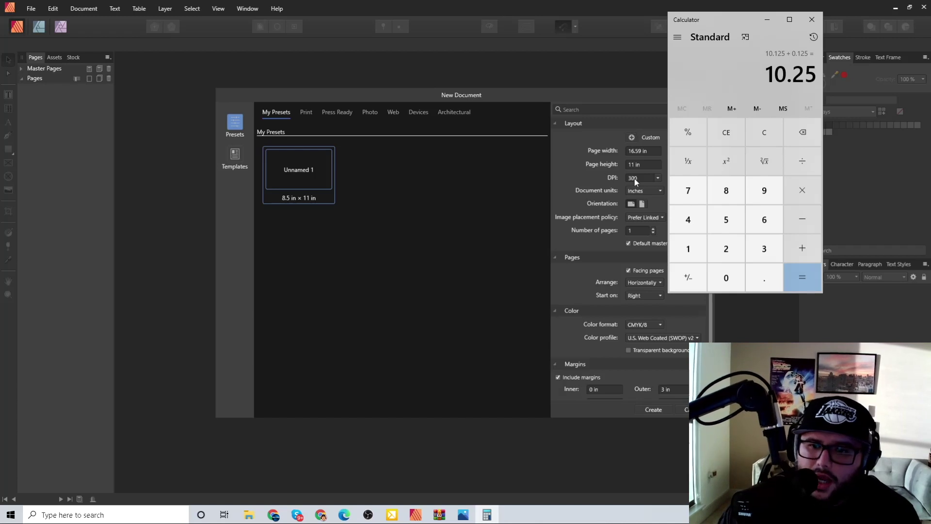
left_click(647, 164)
type("1")
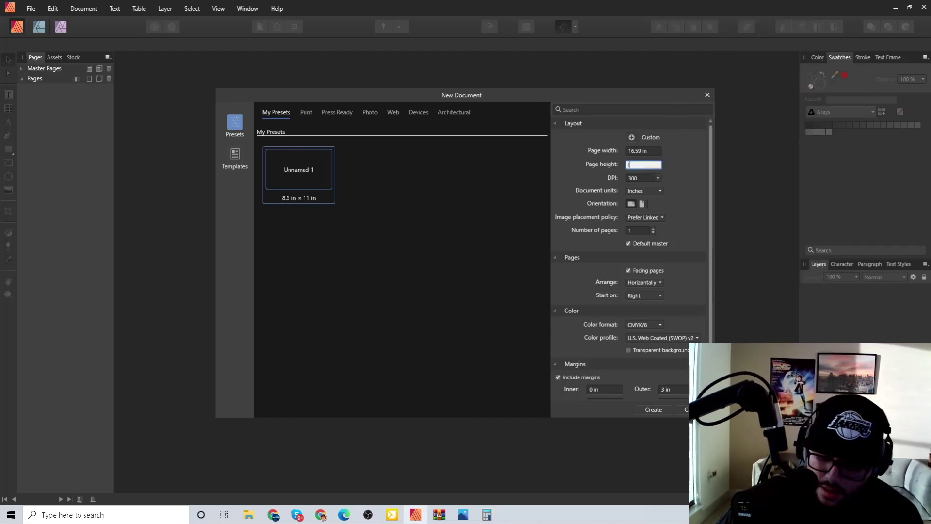
type("0.25")
key("Return")
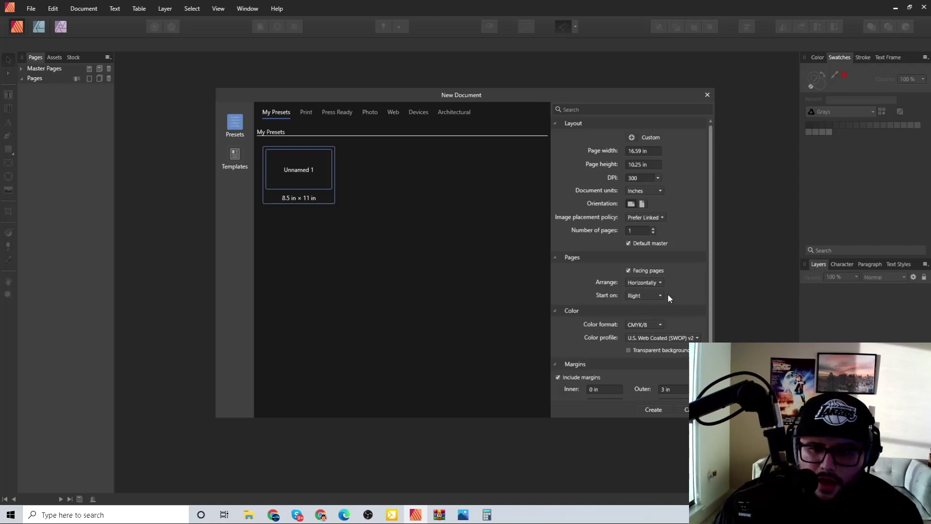
Turn off Facing pages and Include margins in the New Document settings
left_click(628, 271)
scroll(683, 301, "down", 2)
left_click(557, 321)
scroll(616, 365, "up", 2)
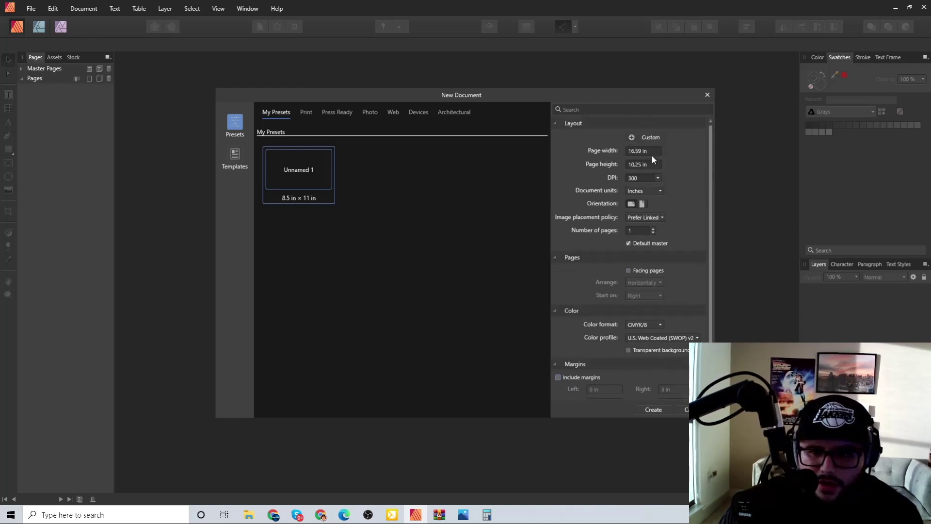
scroll(639, 193, "down", 2)
scroll(628, 260, "up", 2)
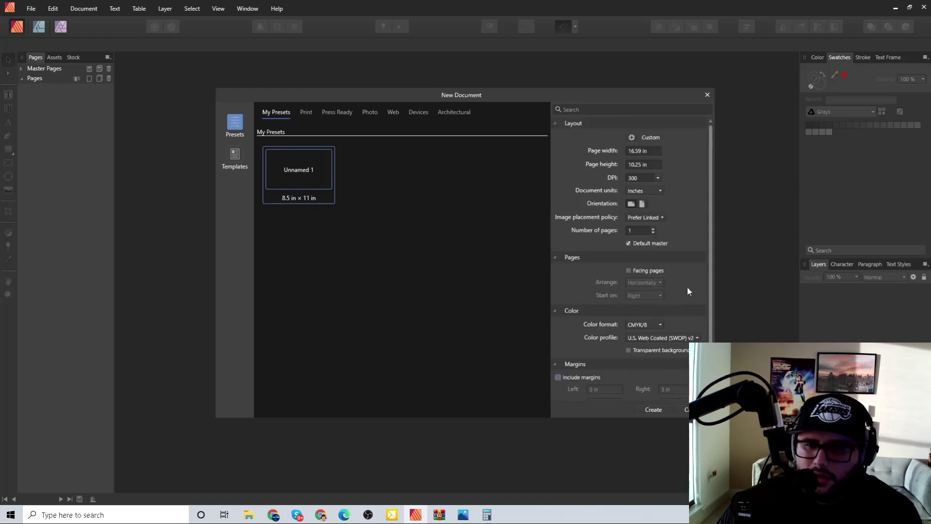
scroll(670, 290, "down", 2)
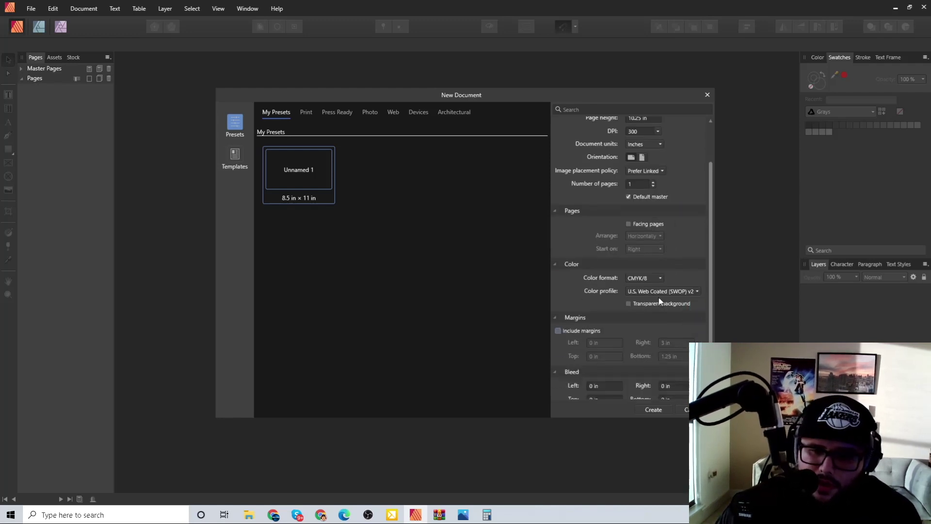
Create the document and place 8x10_BW_150.png from Downloads > BookCover8x10_BW_150 > 8x10_BW_150
left_click(653, 409)
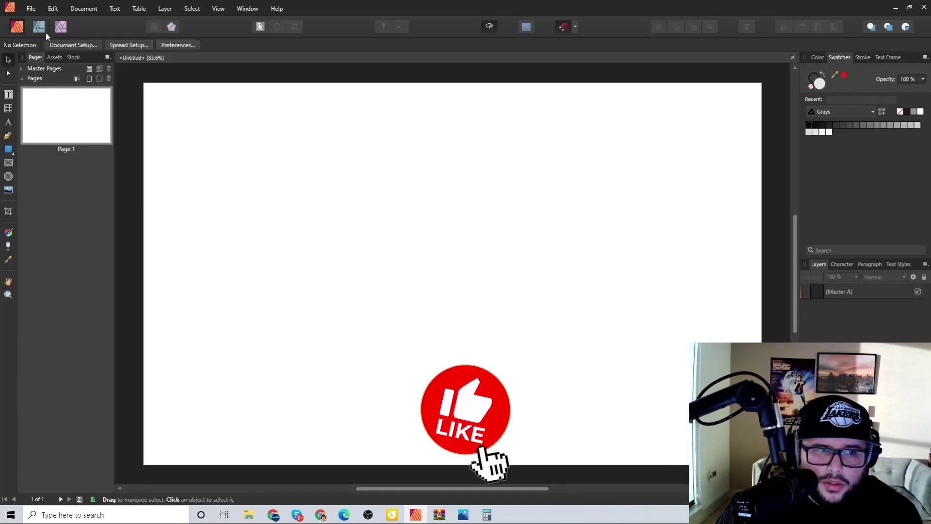
left_click(30, 8)
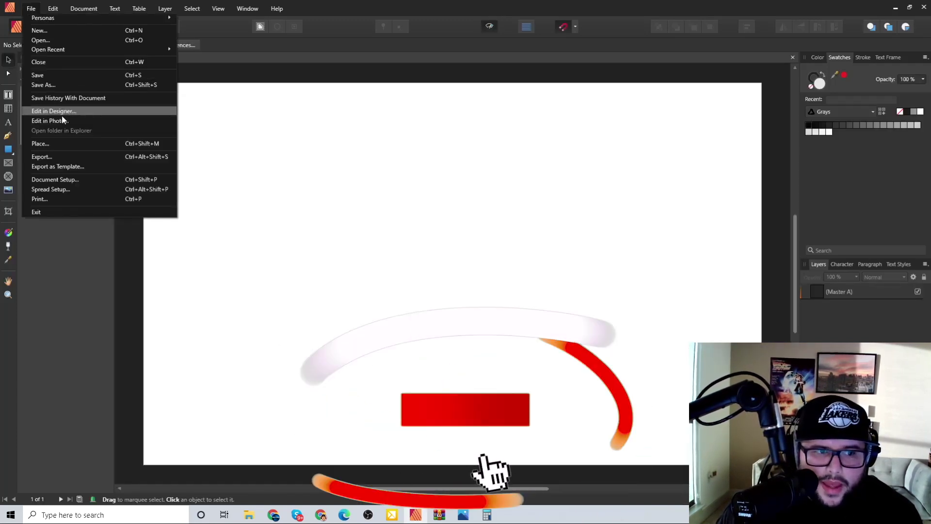
left_click(51, 144)
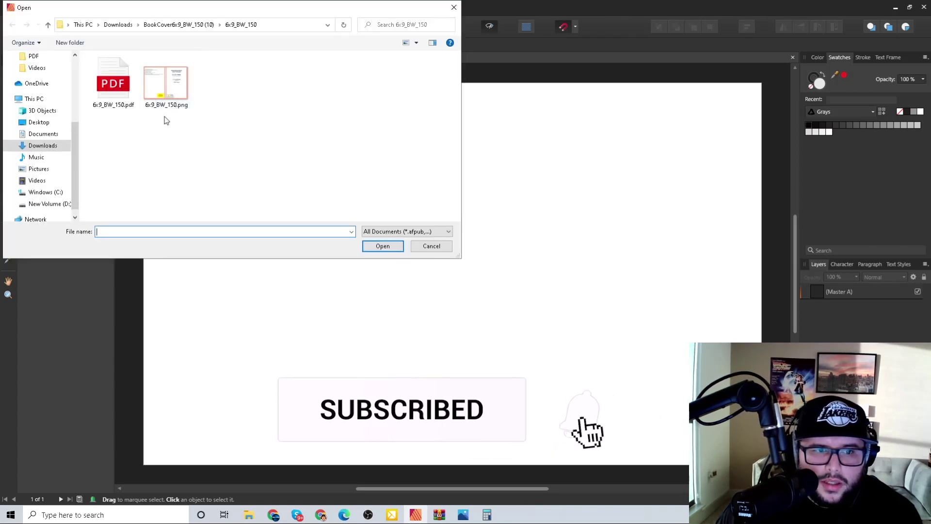
left_click(47, 25)
left_click(47, 25)
double_click(216, 95)
double_click(115, 70)
left_click(166, 87)
double_click(165, 89)
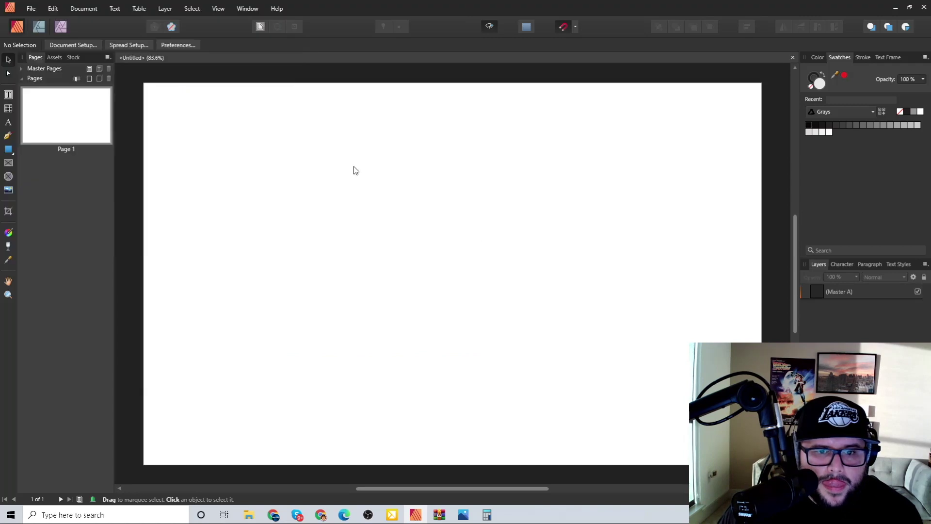
left_click(480, 235)
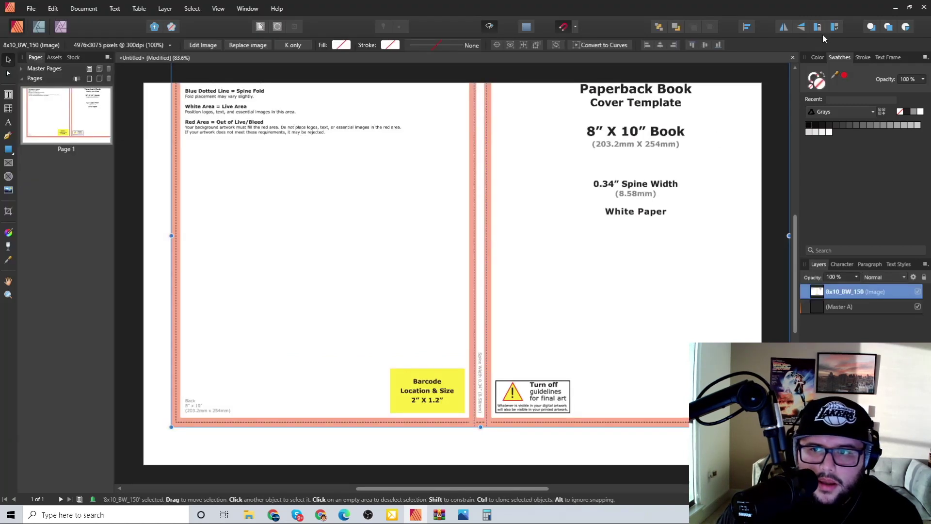
Centre the template image vertically and horizontally on the spread, then undo the accidental duplicate
left_click(747, 27)
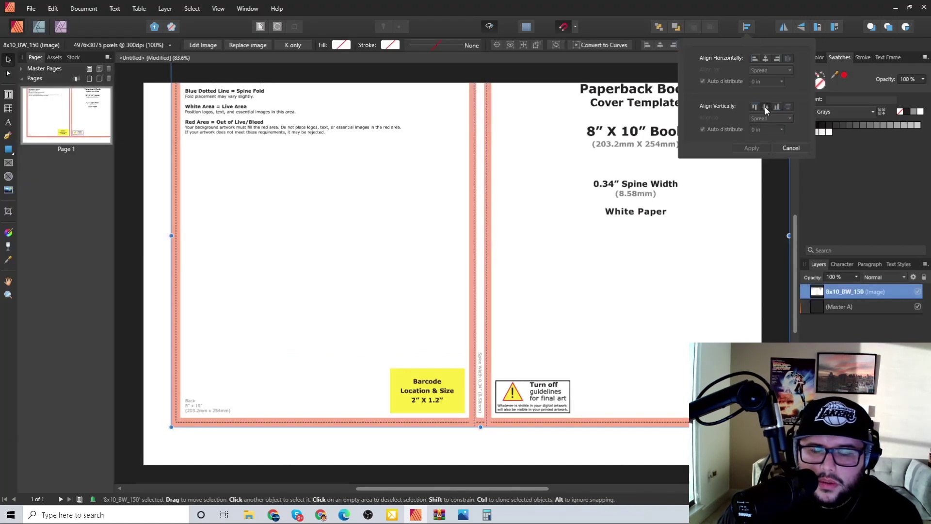
left_click(765, 106)
left_click(766, 59)
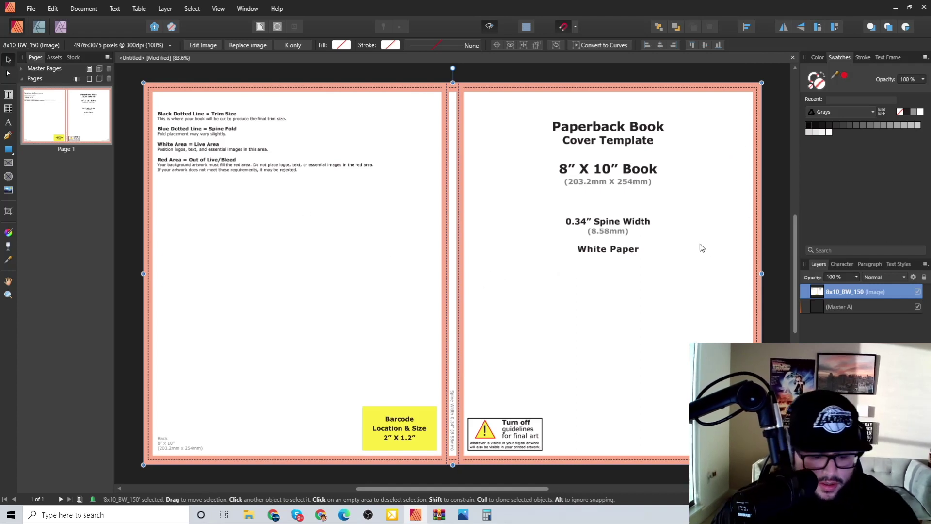
scroll(755, 265, "up", 5)
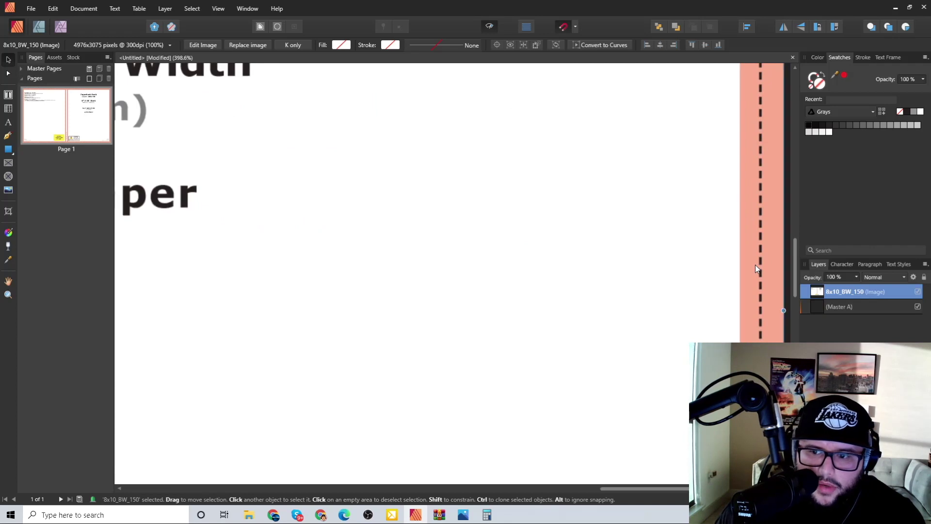
left_click_drag(672, 258, 644, 258)
scroll(643, 254, "down", 6)
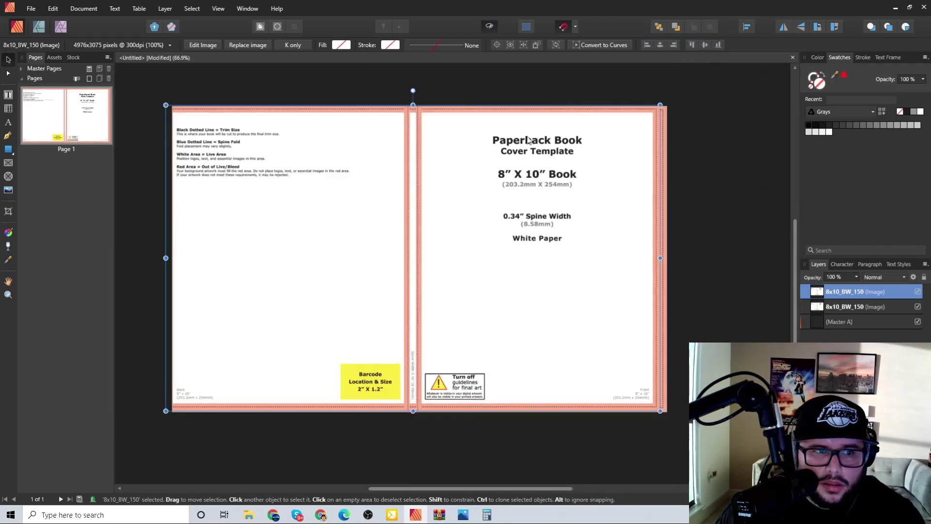
left_click(53, 8)
left_click(67, 20)
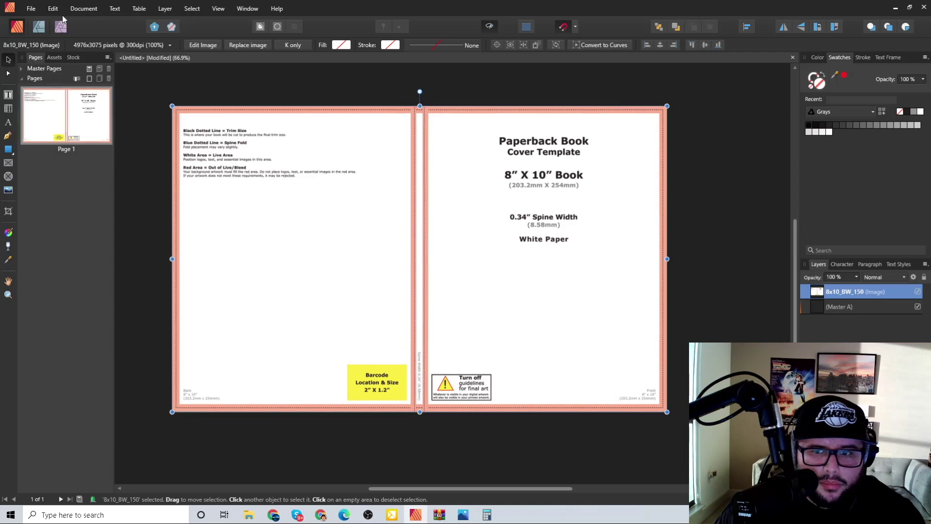
Toggle the cover template image's visibility off and on, leaving it visible
left_click(686, 111)
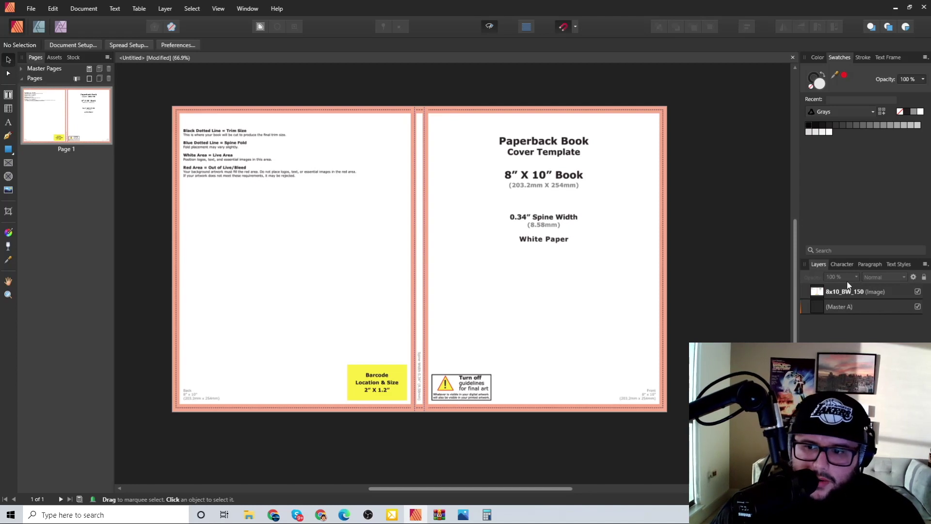
left_click(917, 291)
left_click(917, 292)
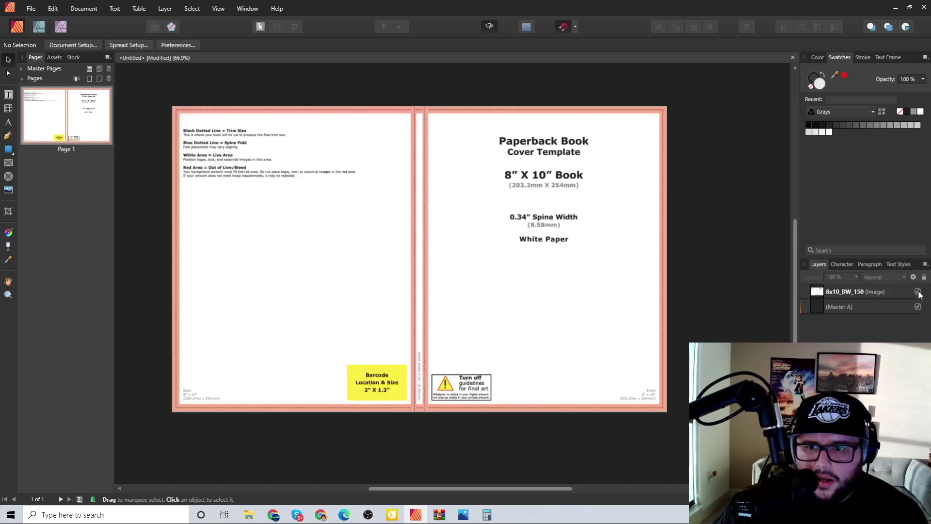
left_click(917, 291)
left_click(917, 291)
left_click(917, 292)
left_click(917, 292)
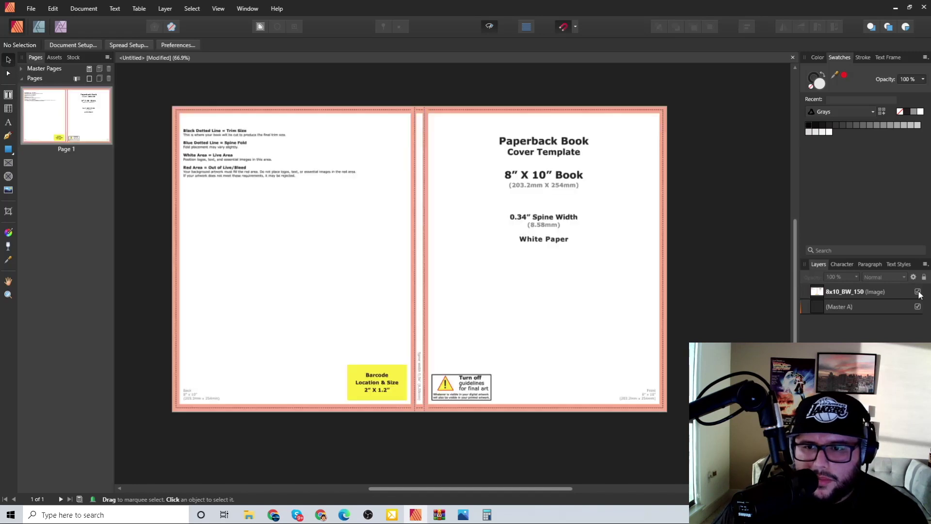
Lower the 8x10_BW_150 template layer's opacity to about 38%
left_click(849, 291)
left_click(856, 277)
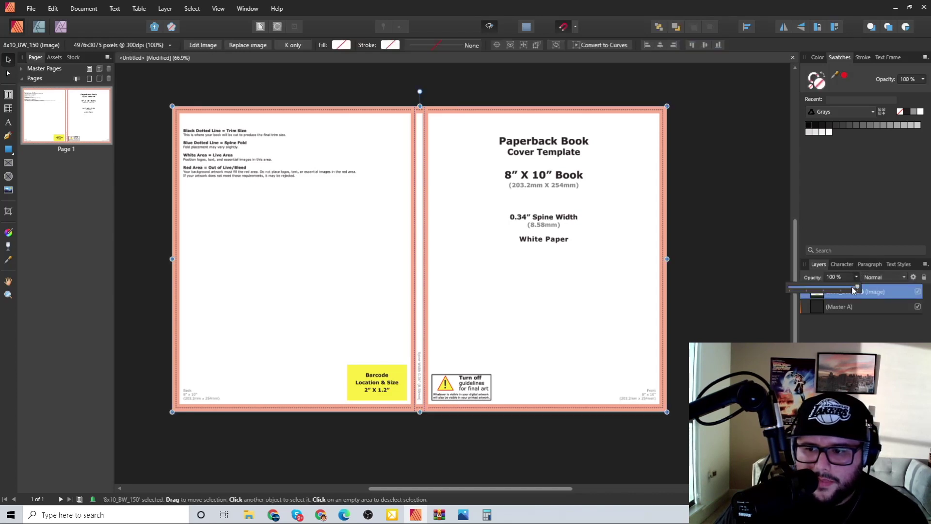
left_click_drag(857, 288, 829, 290)
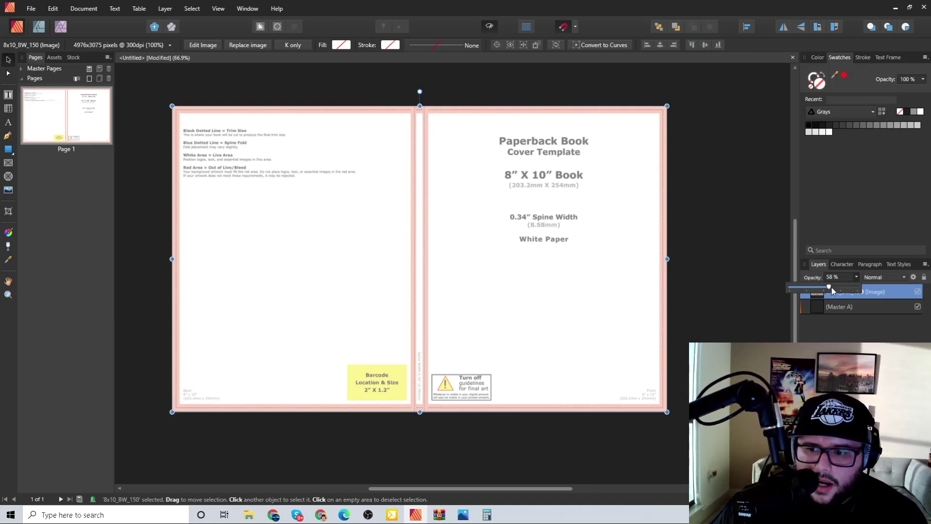
left_click_drag(827, 288, 816, 288)
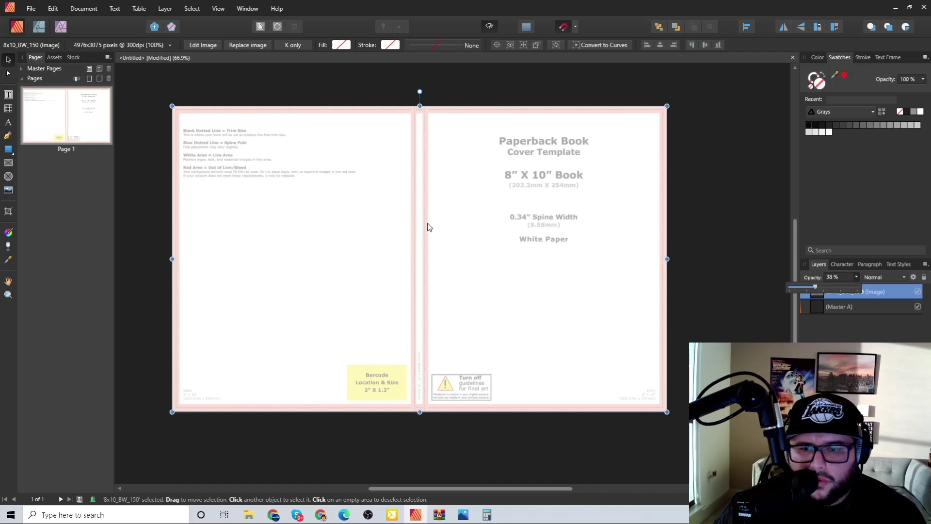
Paste the large 'Test Video' text and position it on the front cover
type("Test Video")
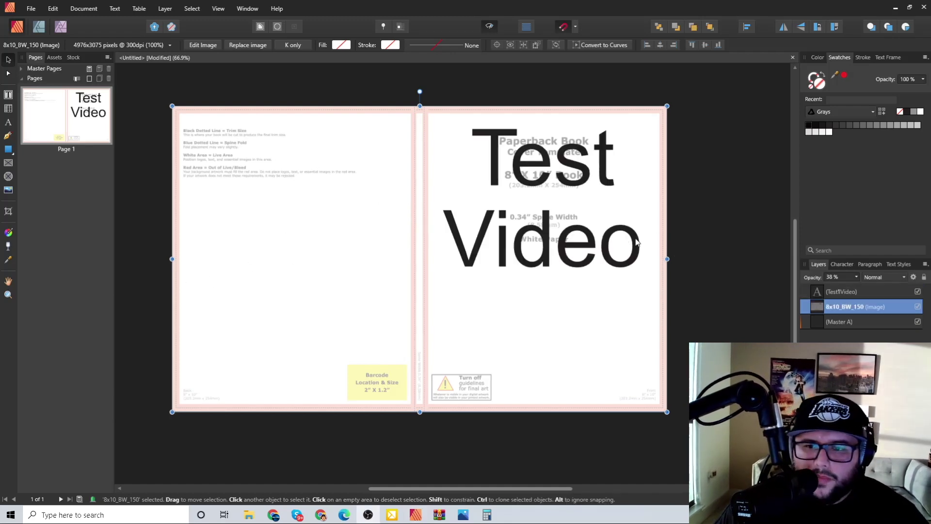
left_click(917, 307)
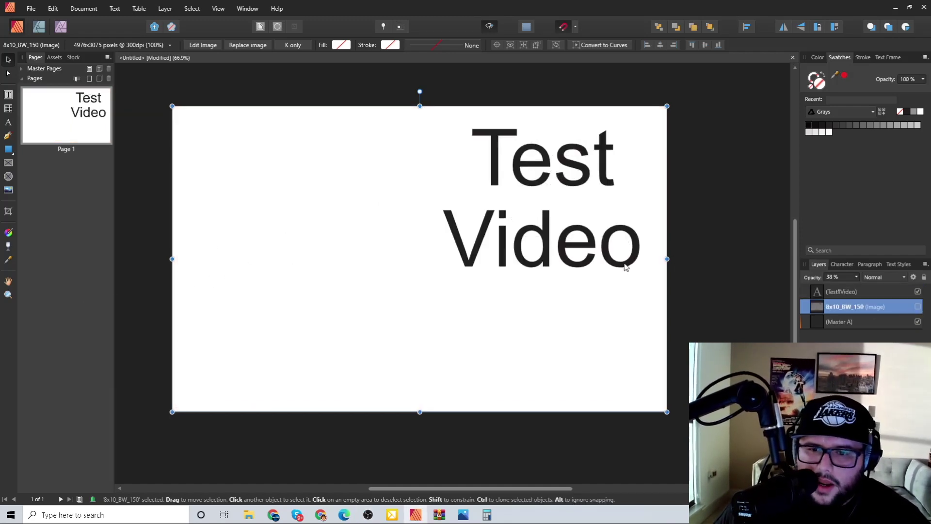
left_click(585, 252)
key("ctrl+z")
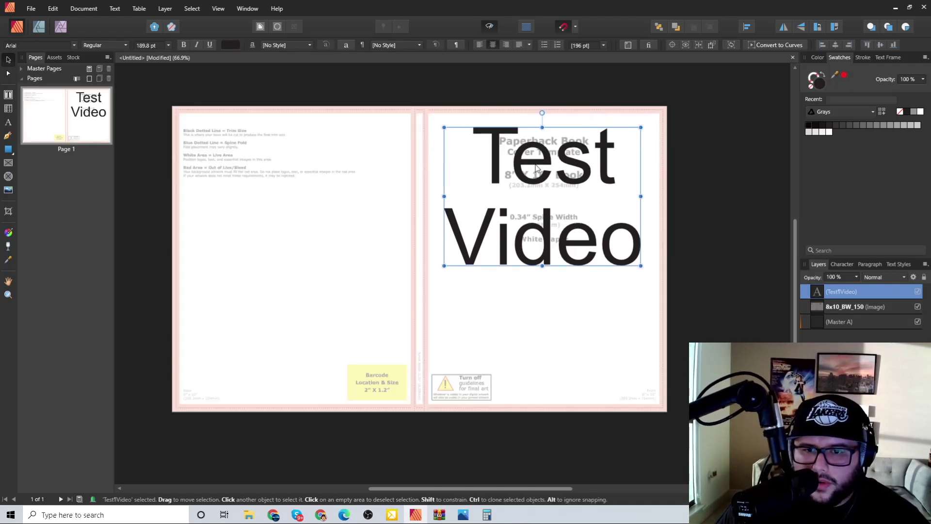
mouse_move(533, 167)
left_mouse_down()
mouse_move(504, 168)
mouse_move(542, 166)
left_mouse_up()
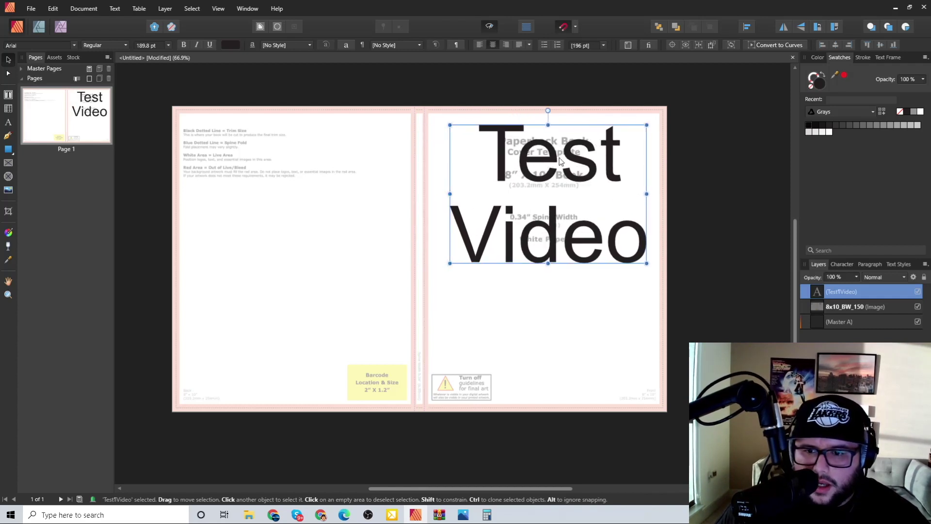
Hide the 8x10_BW_150 template layer so the text sits on a plain white page
left_click(699, 116)
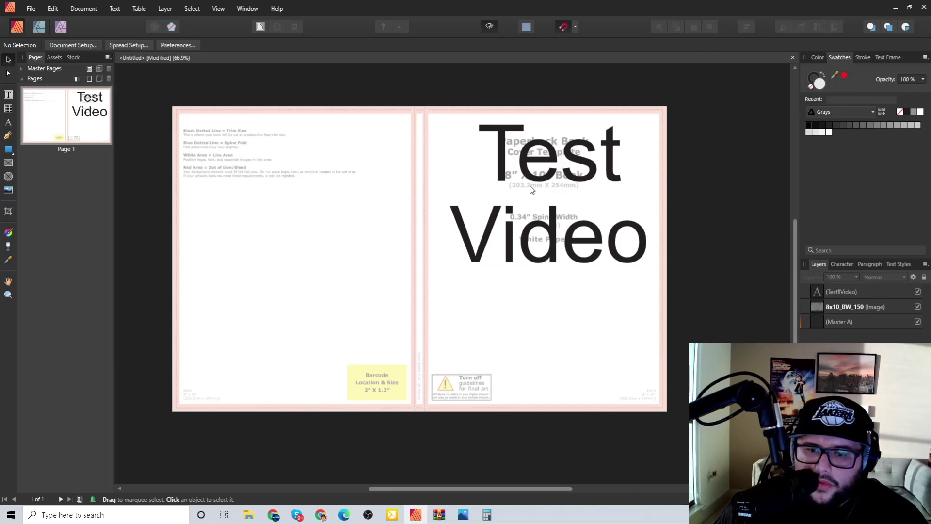
left_click(917, 306)
left_click(564, 252)
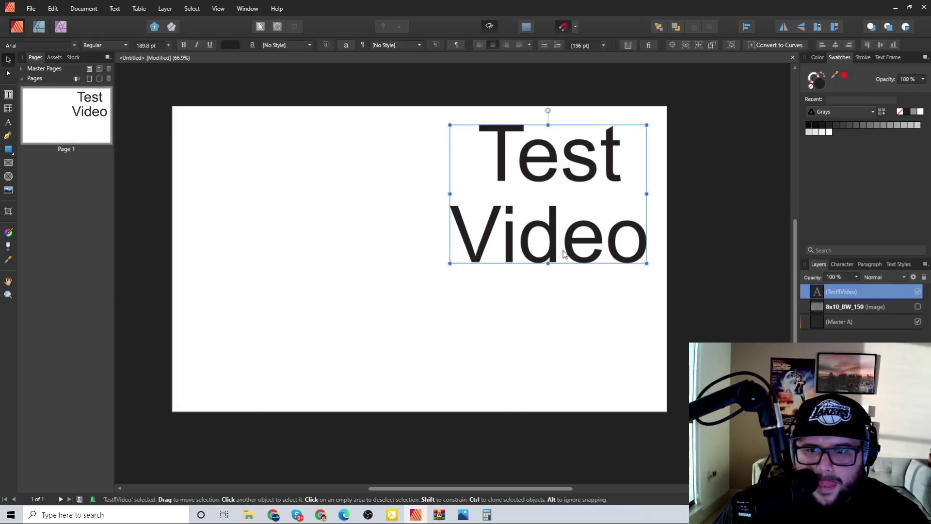
left_click(741, 237)
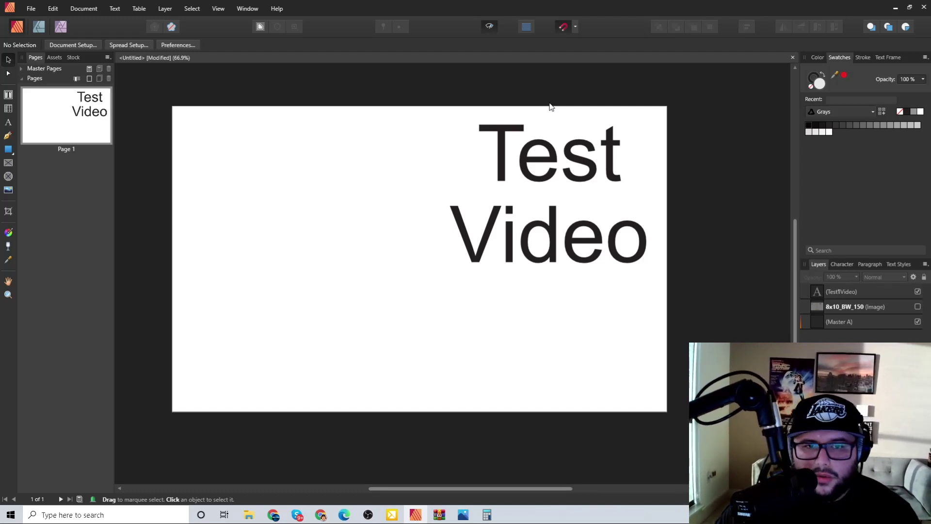
Export the document as a PDF using the PDF (for print) preset
left_click(27, 10)
left_click(49, 182)
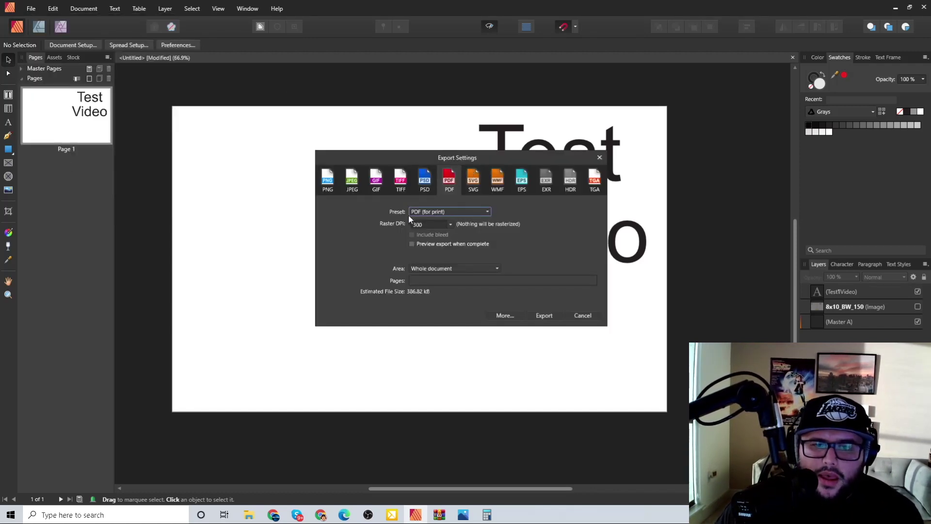
left_click(434, 213)
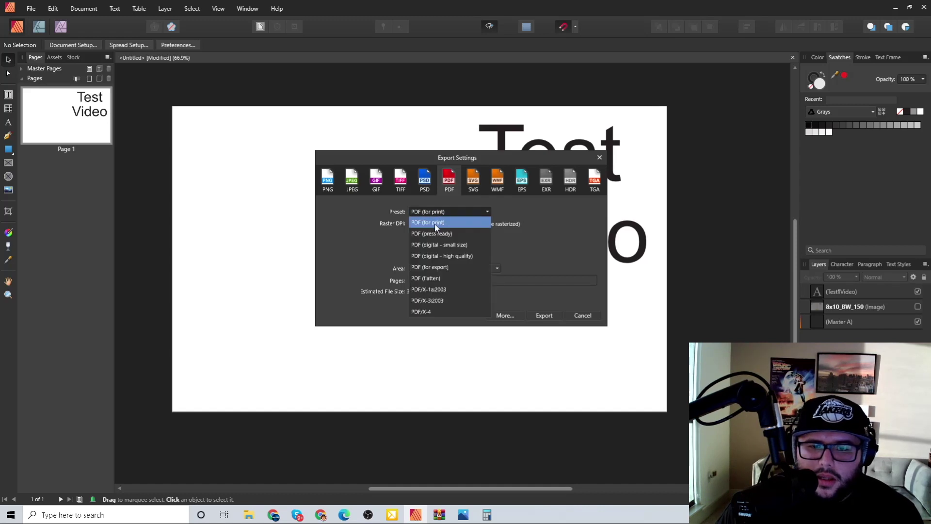
left_click(436, 223)
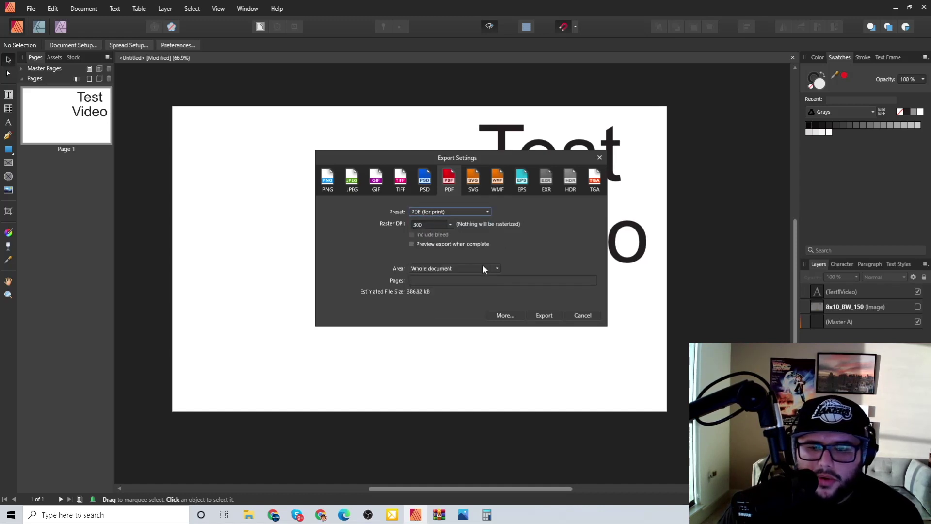
left_click(548, 310)
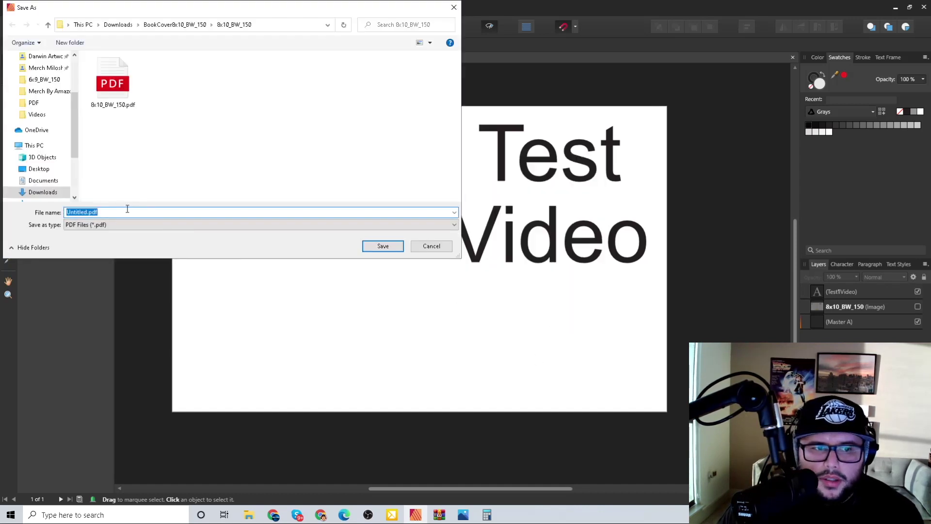
Save the exported PDF as 'test video' in the 8x10_BW_150 folder
left_click(87, 212)
key("BackSpace")
key("BackSpace")
key("BackSpace")
key("BackSpace")
key("BackSpace")
key("BackSpace")
key("BackSpace")
key("BackSpace")
type("test video")
left_click(391, 246)
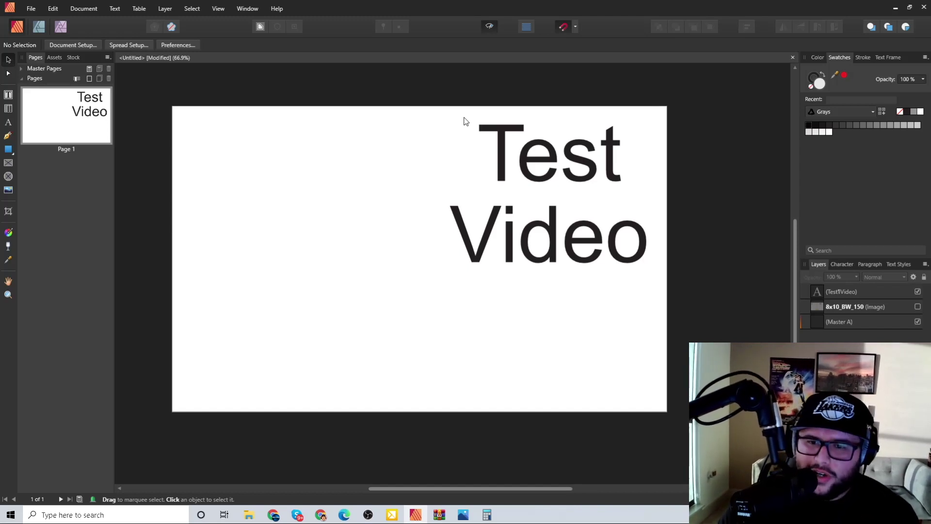
Change the KDP paperback trim size to 8 x 10 in
left_click(274, 516)
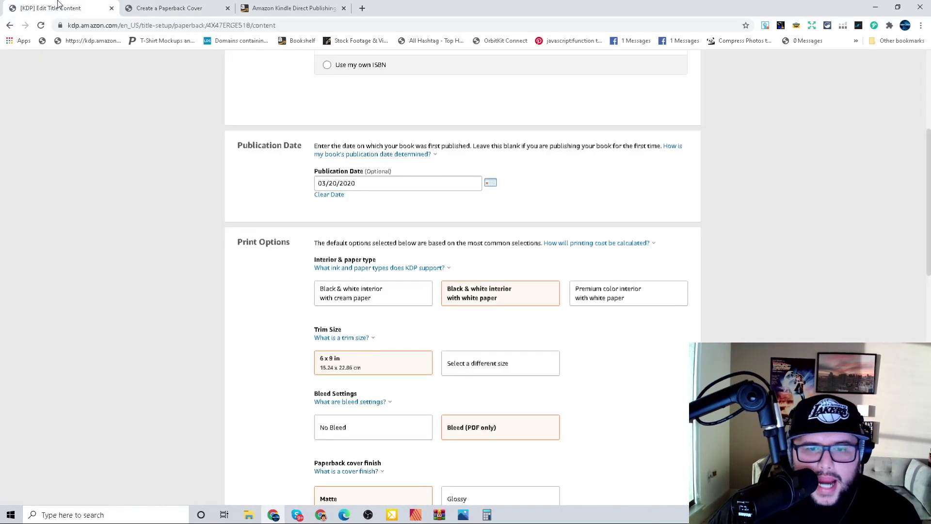
left_click(61, 7)
scroll(633, 369, "down", 2)
scroll(473, 364, "up", 2)
left_click(473, 364)
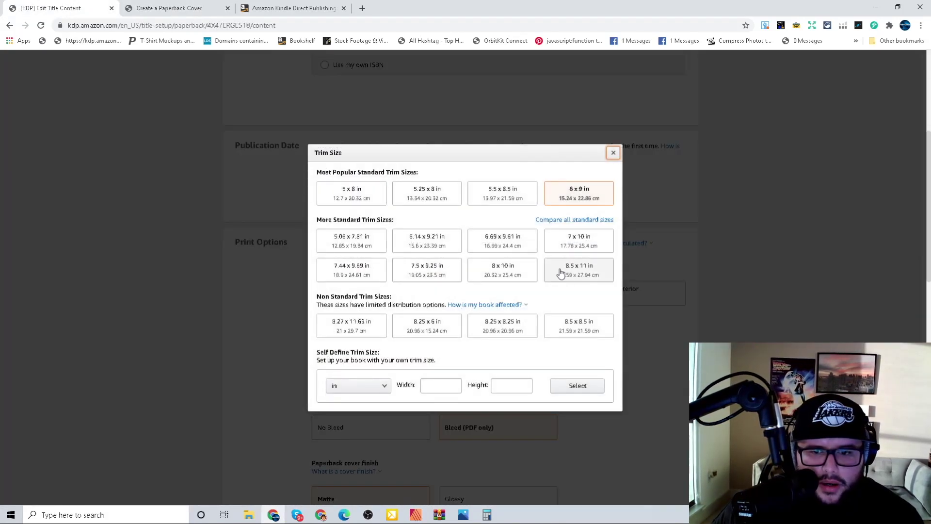
left_click(495, 273)
scroll(569, 316, "down", 3)
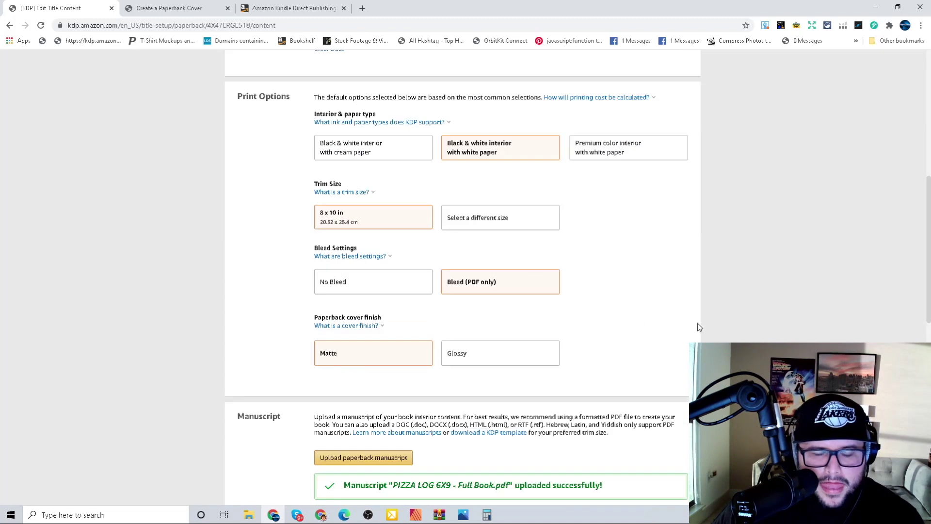
scroll(557, 291, "up", 2)
scroll(559, 322, "down", 5)
Upload the 8x10 full-book manuscript PDF from the Final Files PDF folder
left_click(390, 314)
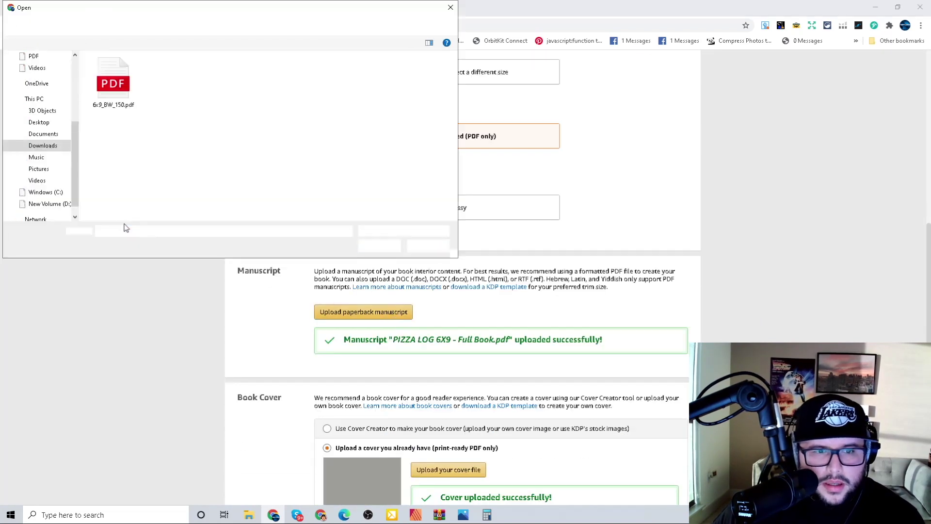
left_click(48, 26)
left_click(49, 26)
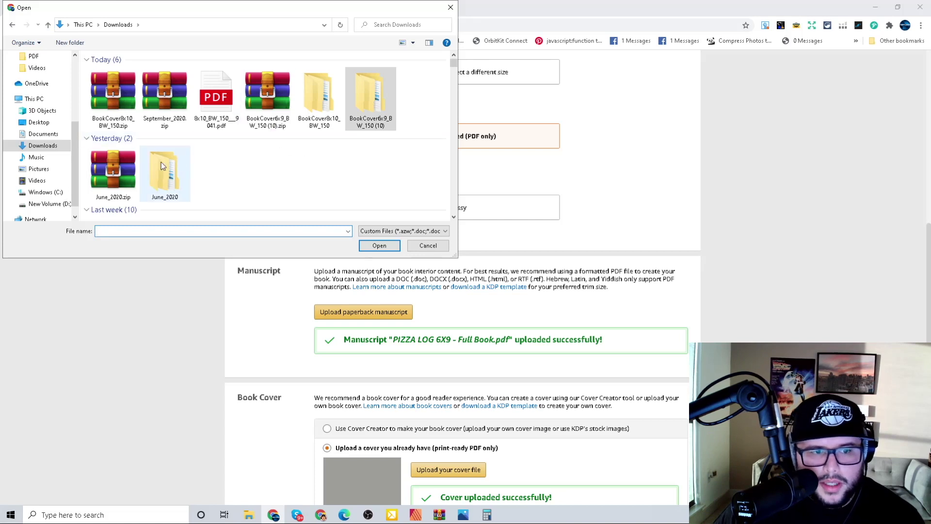
double_click(319, 121)
left_click(48, 25)
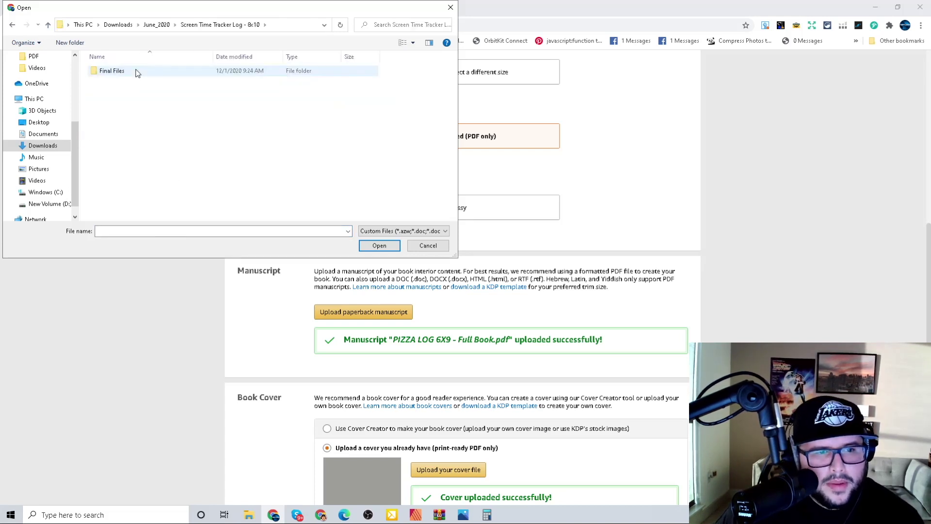
double_click(112, 70)
double_click(112, 71)
double_click(136, 72)
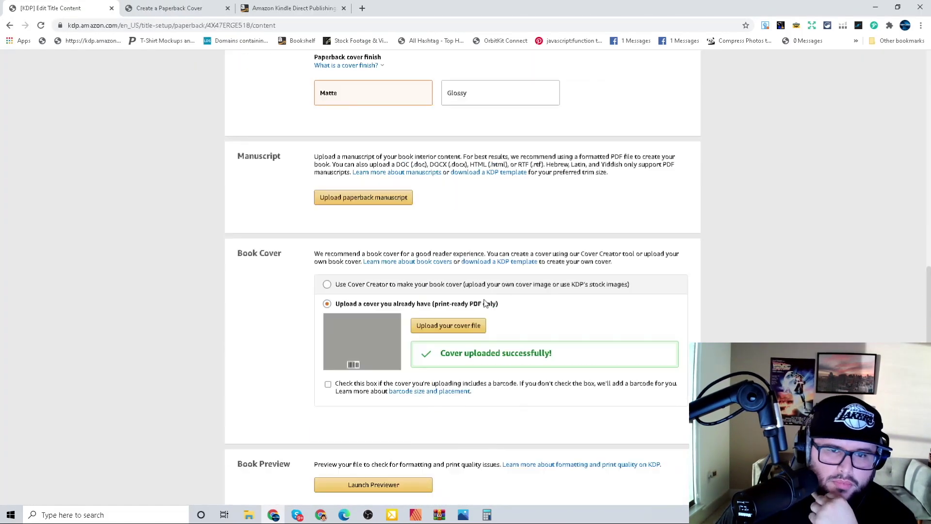
Upload the newly exported Test Video cover PDF from the 8x10_BW_150 folder
scroll(278, 269, "down", 2)
left_click(369, 252)
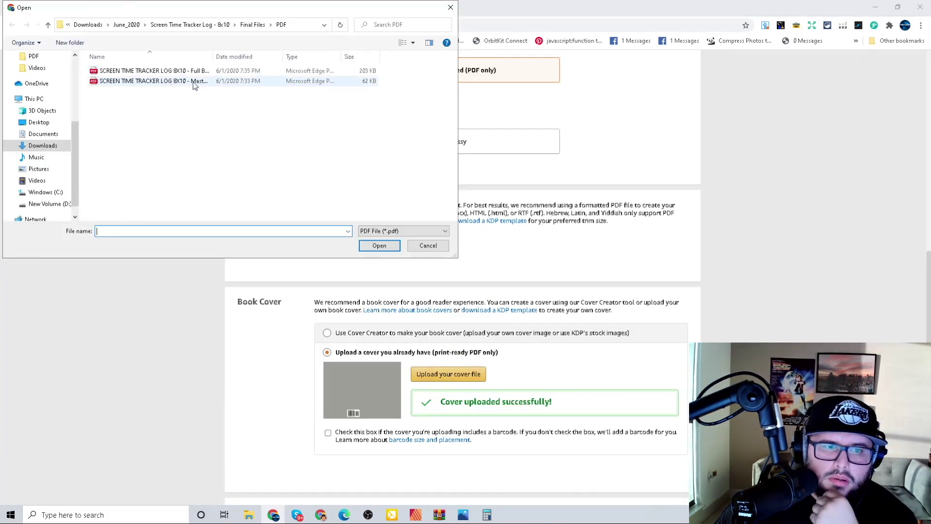
left_click(48, 24)
left_click(42, 146)
double_click(166, 99)
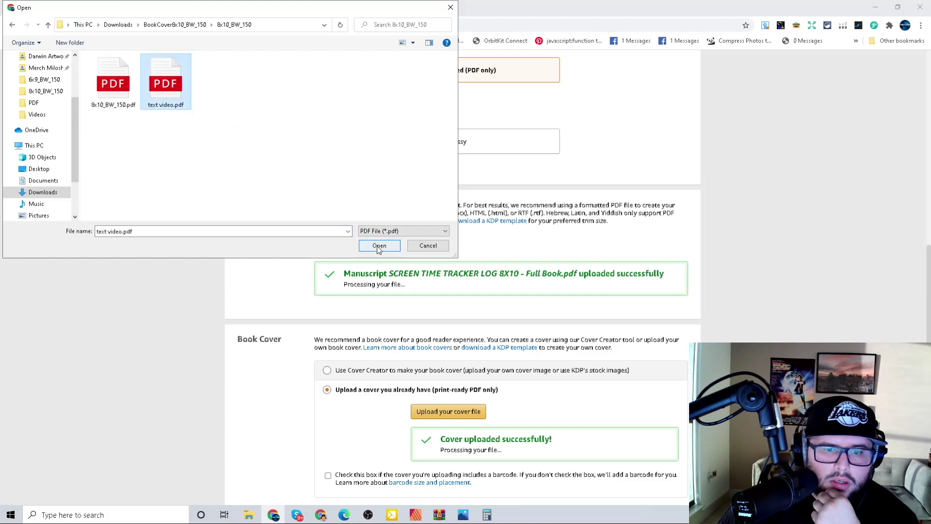
left_click(112, 77)
left_click(380, 245)
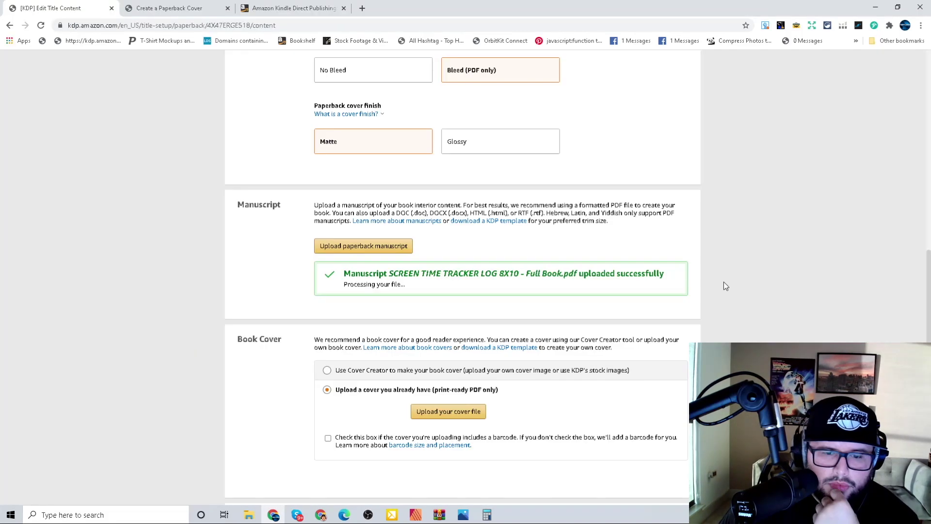
scroll(723, 286, "down", 5)
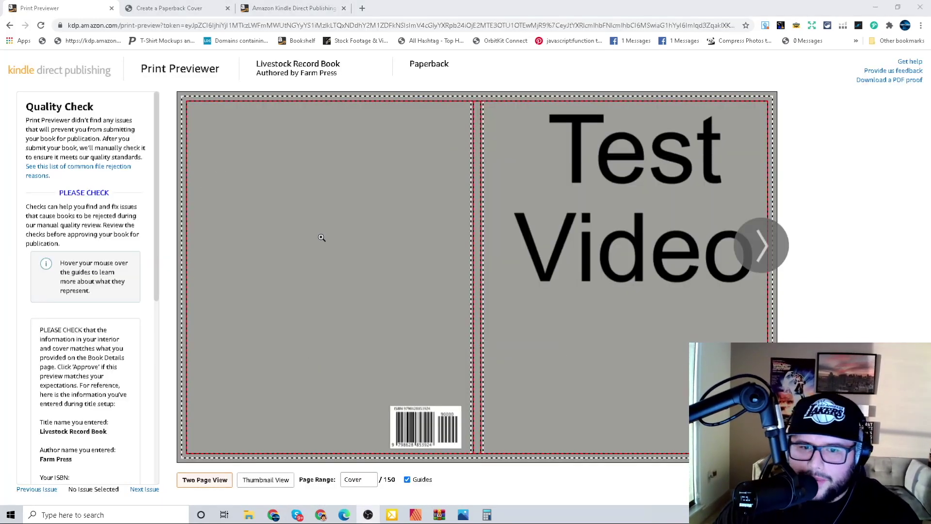
left_click(236, 194)
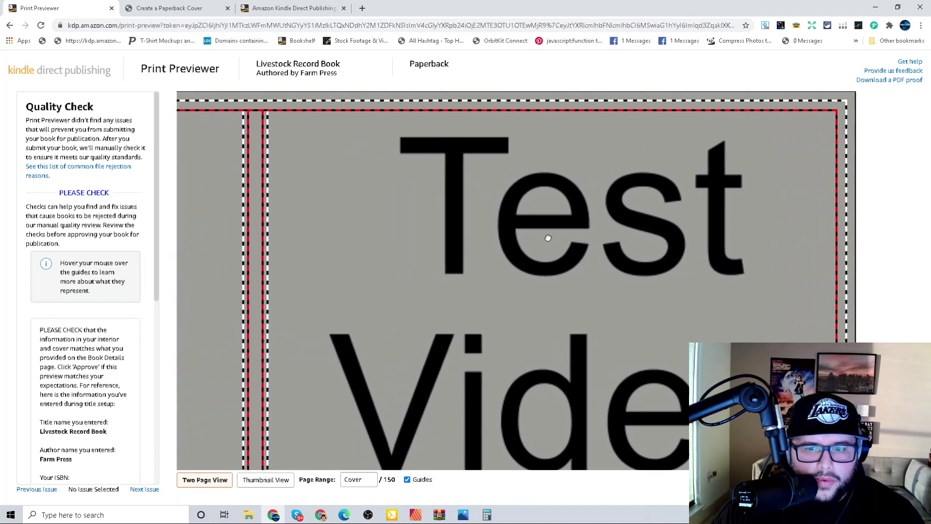
scroll(719, 280, "down", 5)
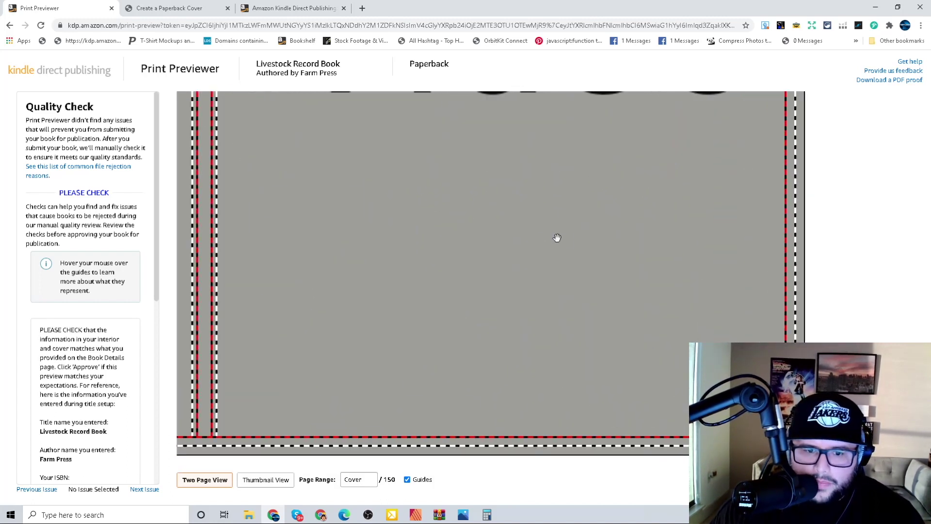
left_click(583, 216)
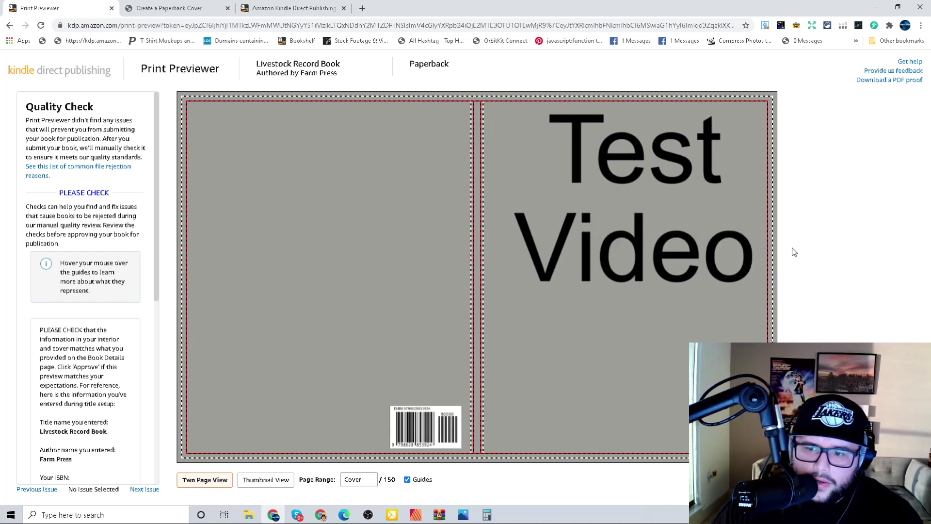
left_click(764, 247)
left_click(764, 247)
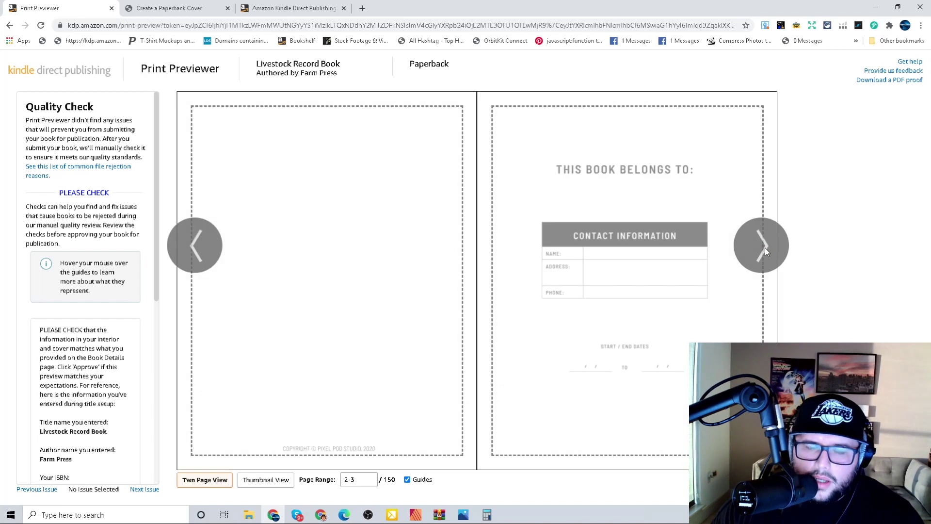
left_click(764, 248)
left_click(764, 249)
left_click(765, 249)
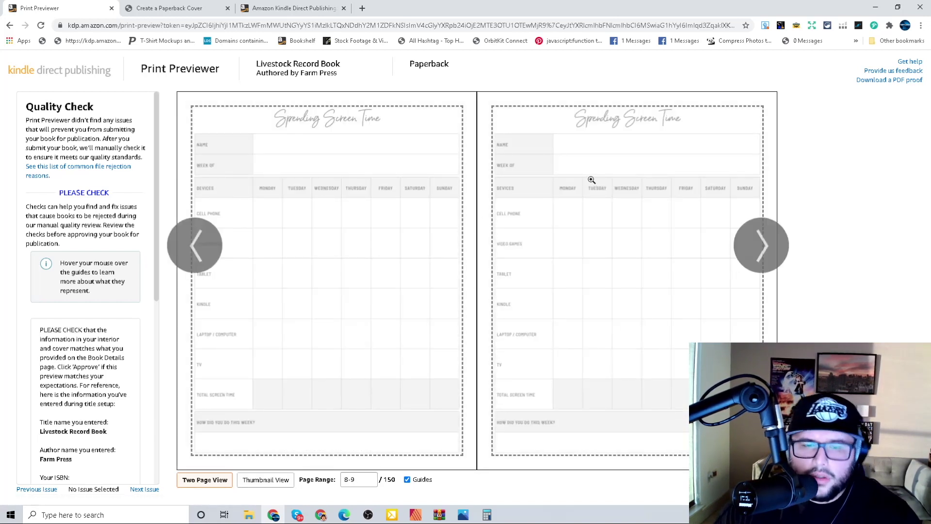
mouse_move(591, 180)
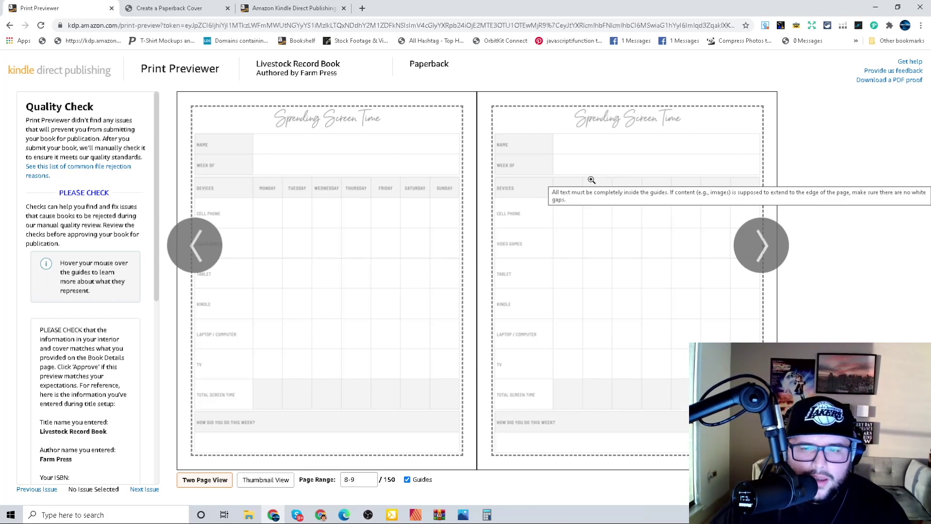
left_click(187, 237)
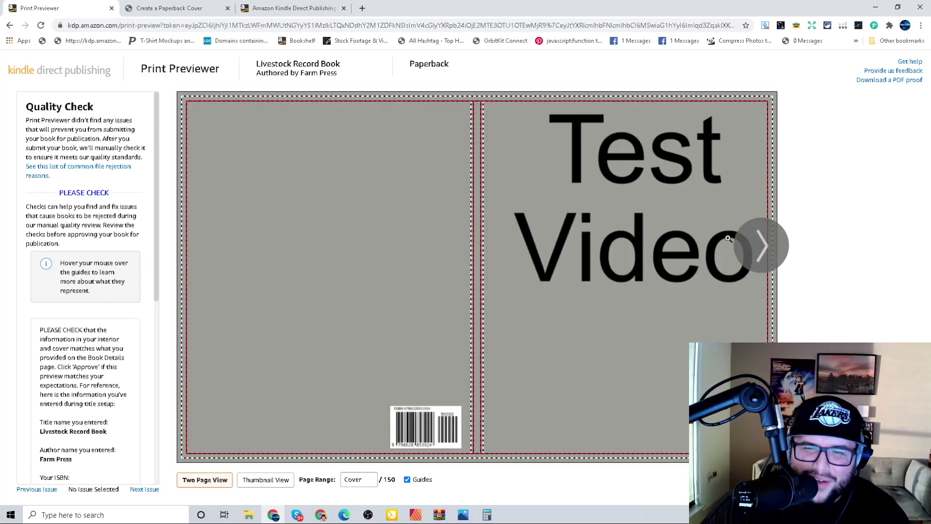
mouse_move(730, 208)
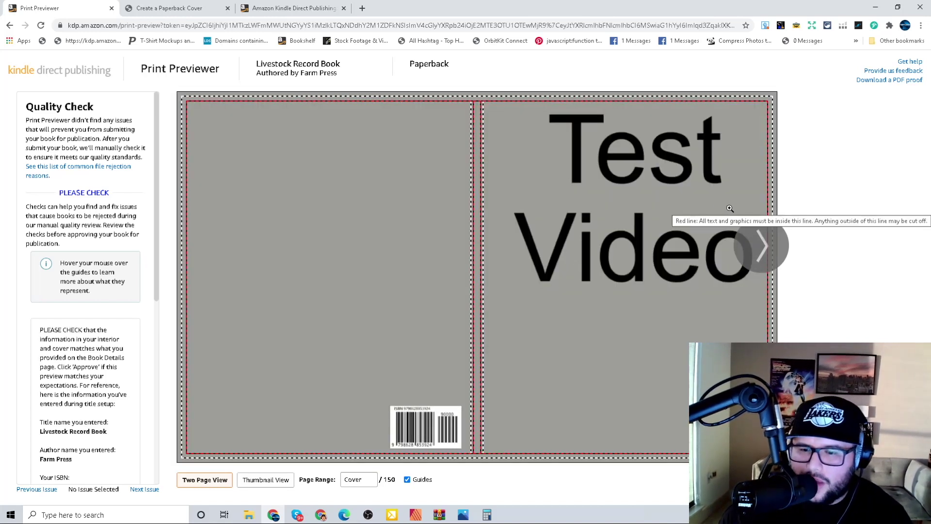
left_click(771, 247)
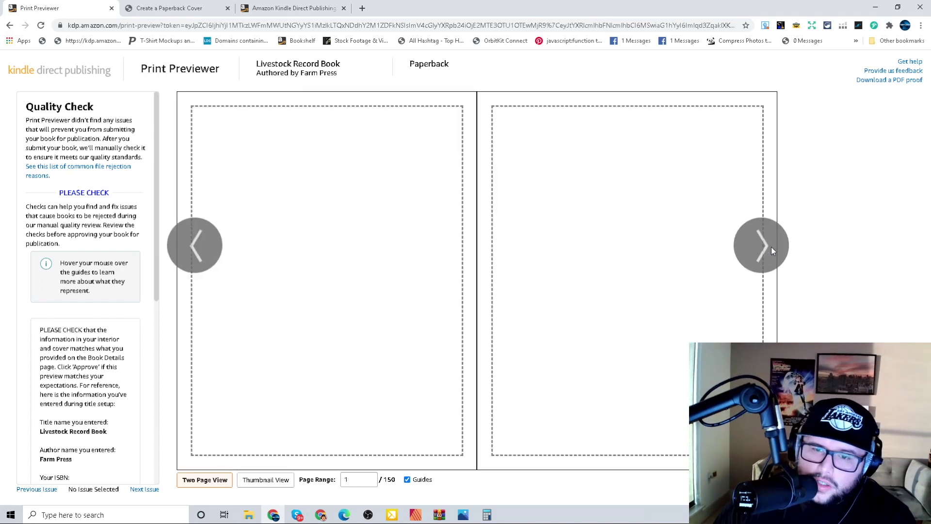
left_click(750, 249)
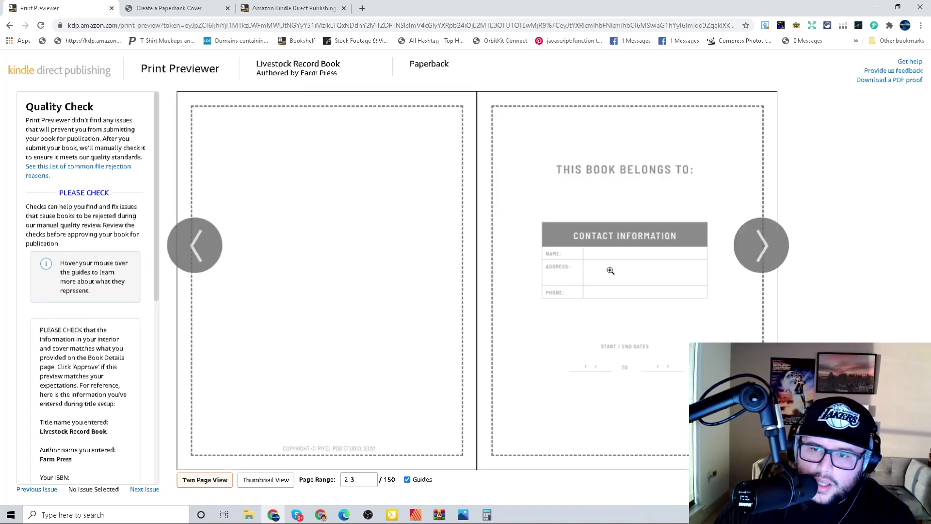
left_click(192, 253)
left_click(192, 253)
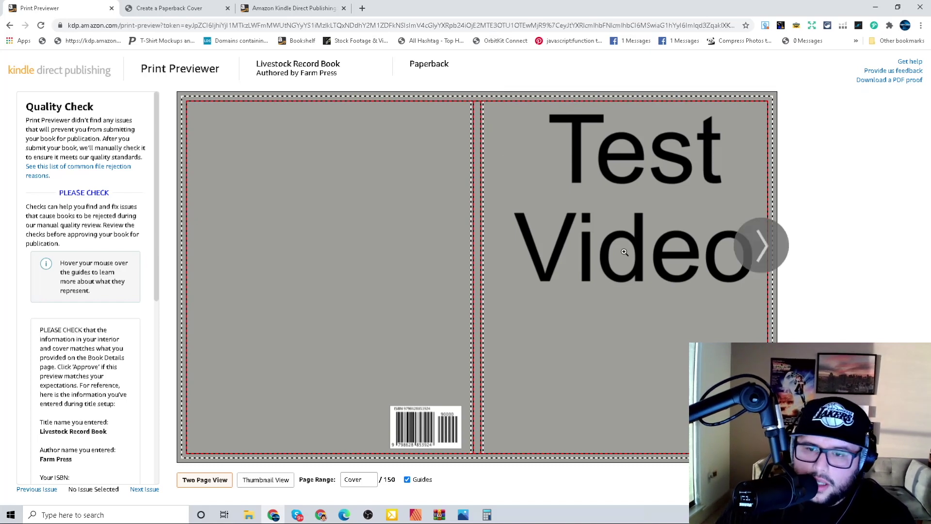
Page forward from the cover to pages 4–5 showing the blank Spending Screen Time grids
mouse_move(624, 251)
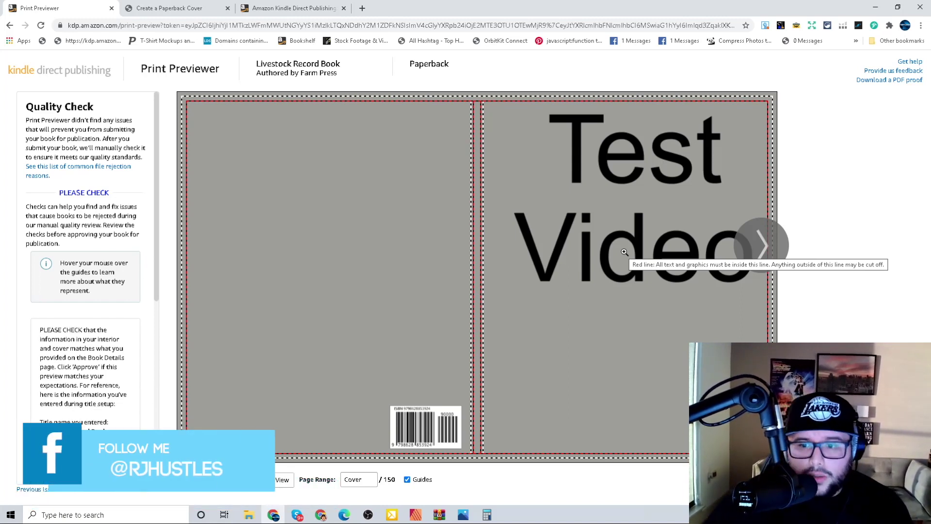
left_click(776, 248)
left_click(779, 250)
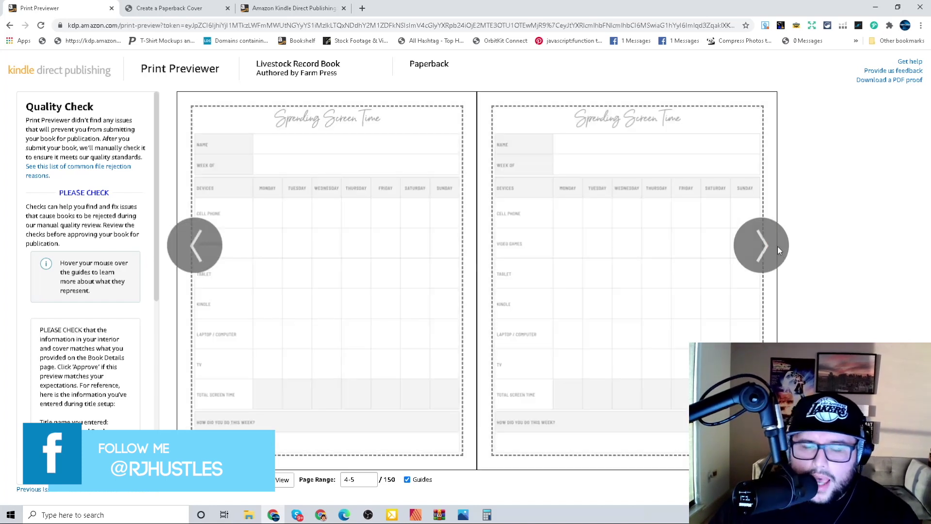